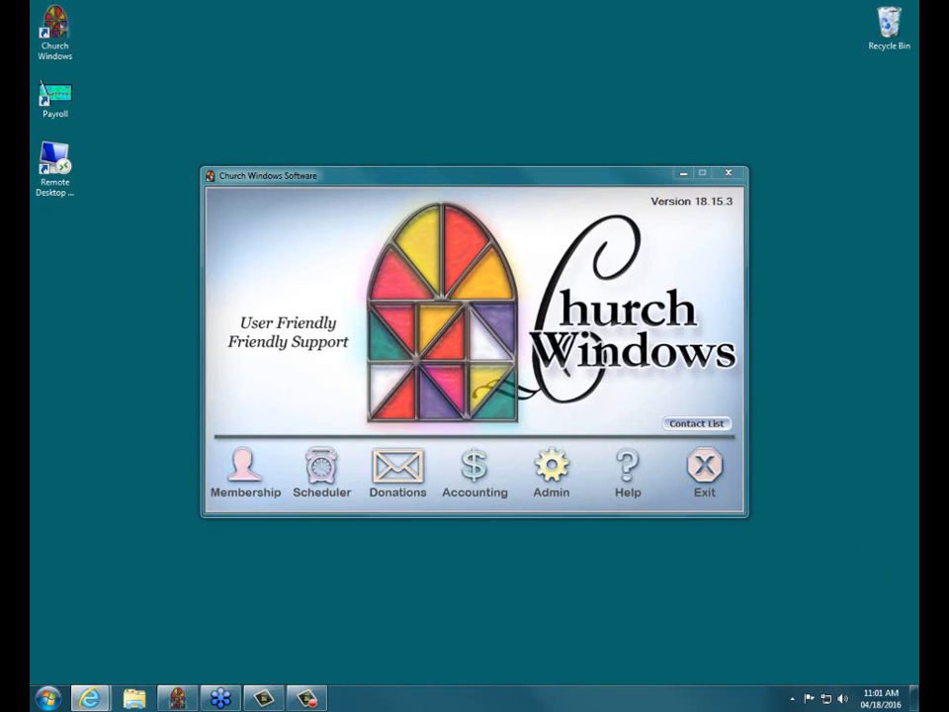
Look up the current software version on the Church Windows website's Download Current Updates page, and minimize the browser.
drag(650, 201, 732, 199)
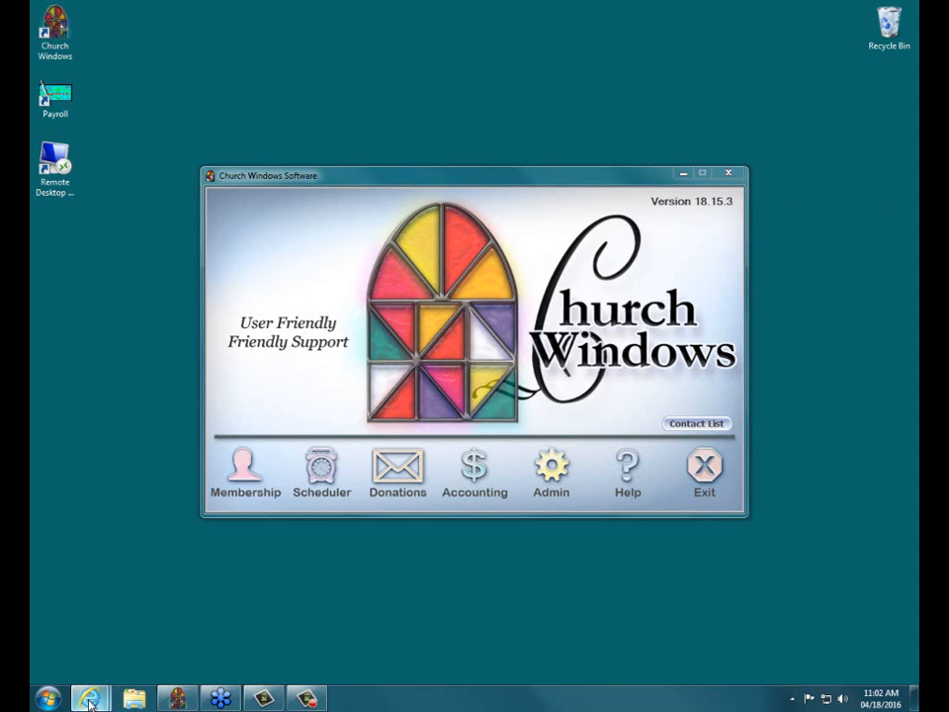
mouse_move(89, 698)
click(111, 638)
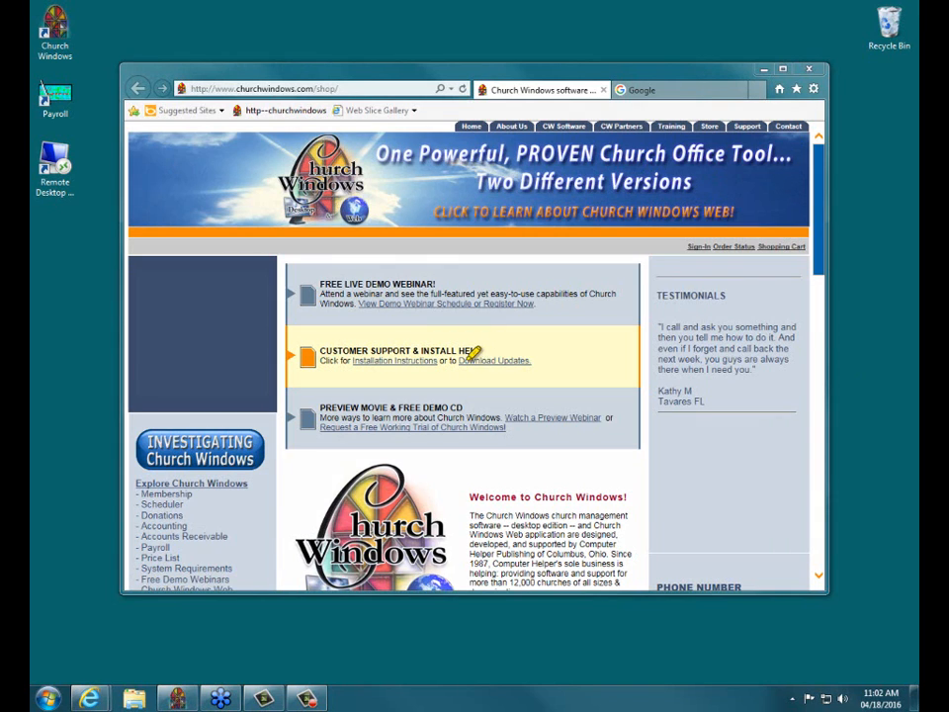
drag(461, 359, 535, 359)
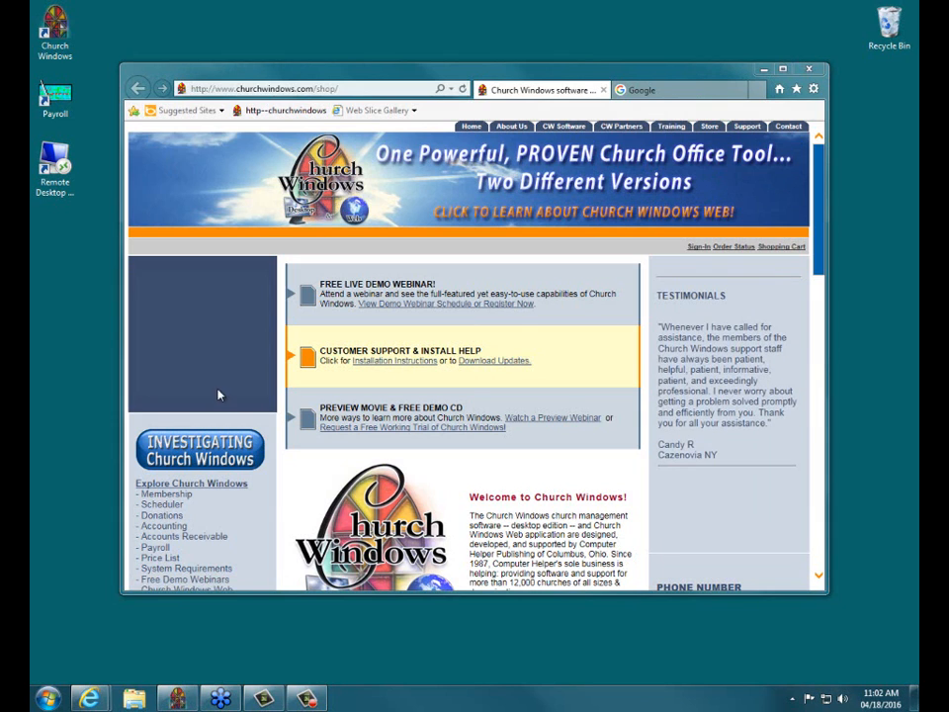
click(515, 361)
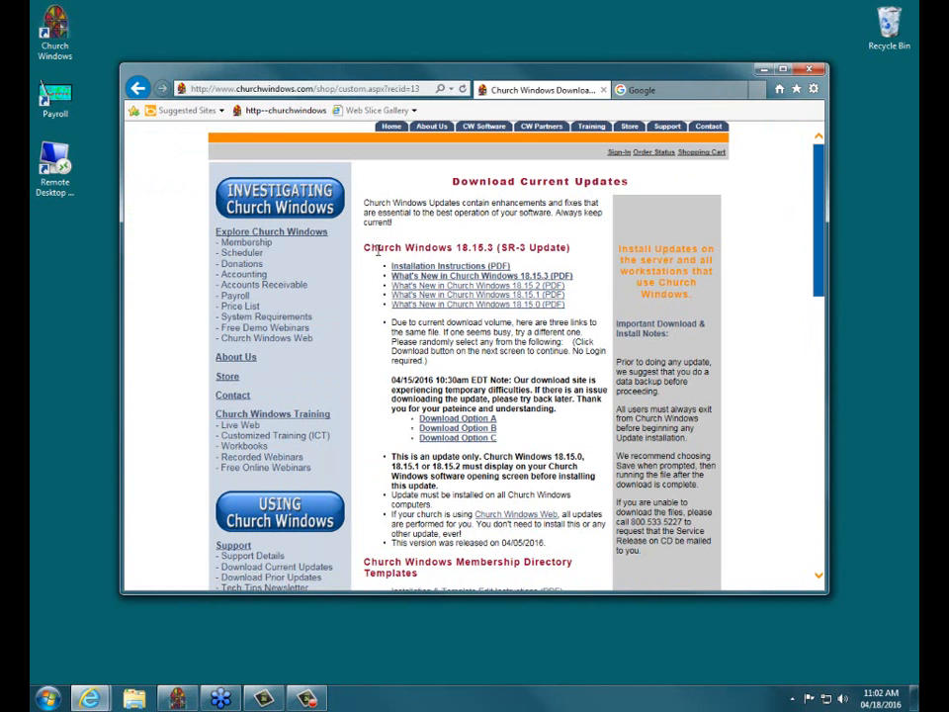
drag(364, 247, 571, 249)
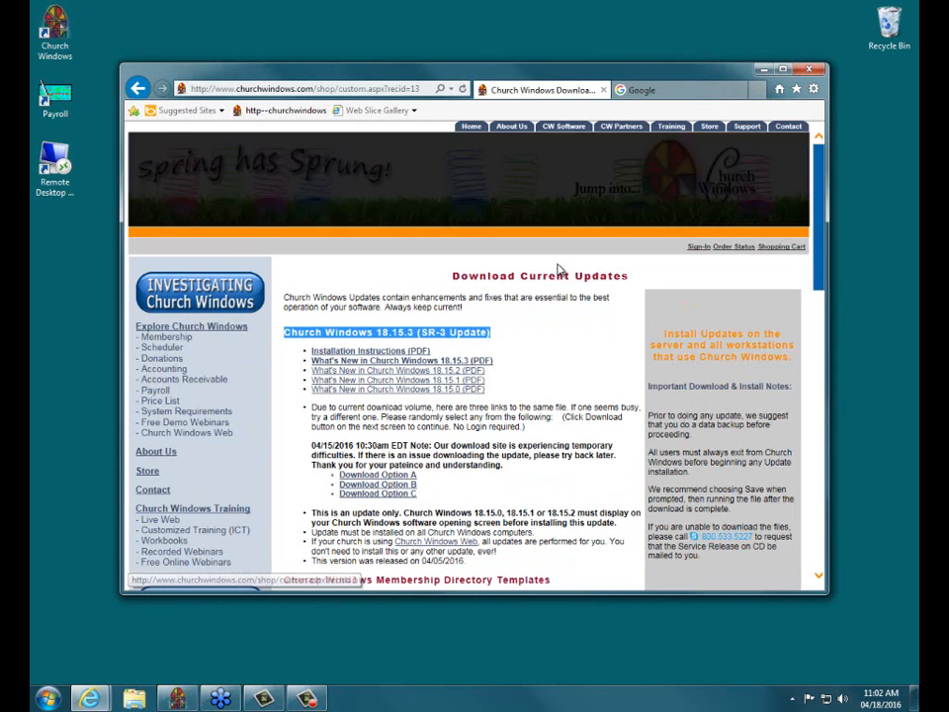
click(566, 334)
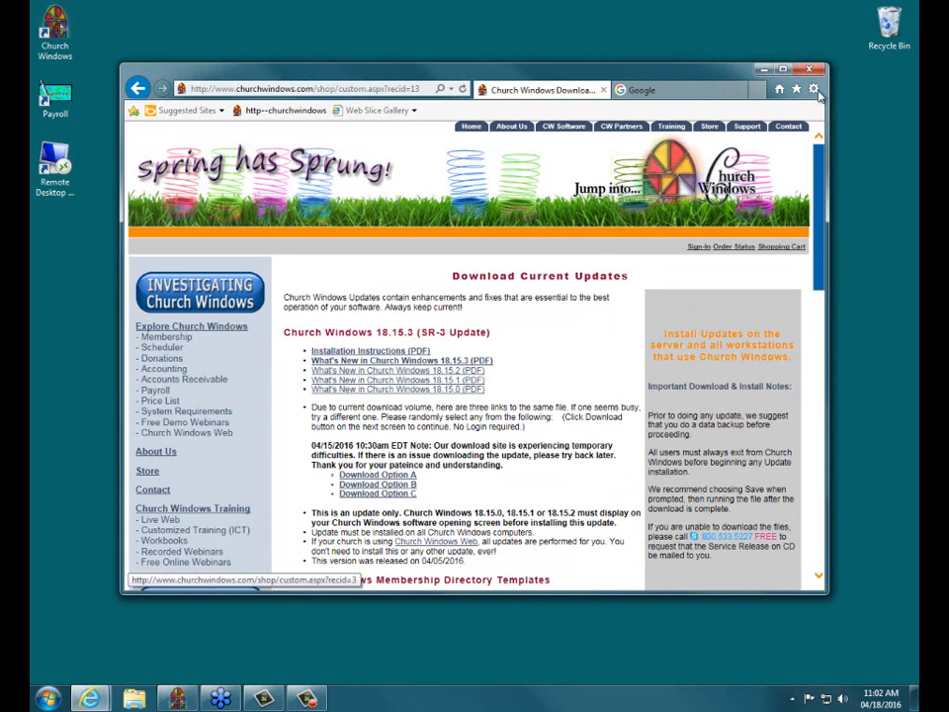
click(762, 69)
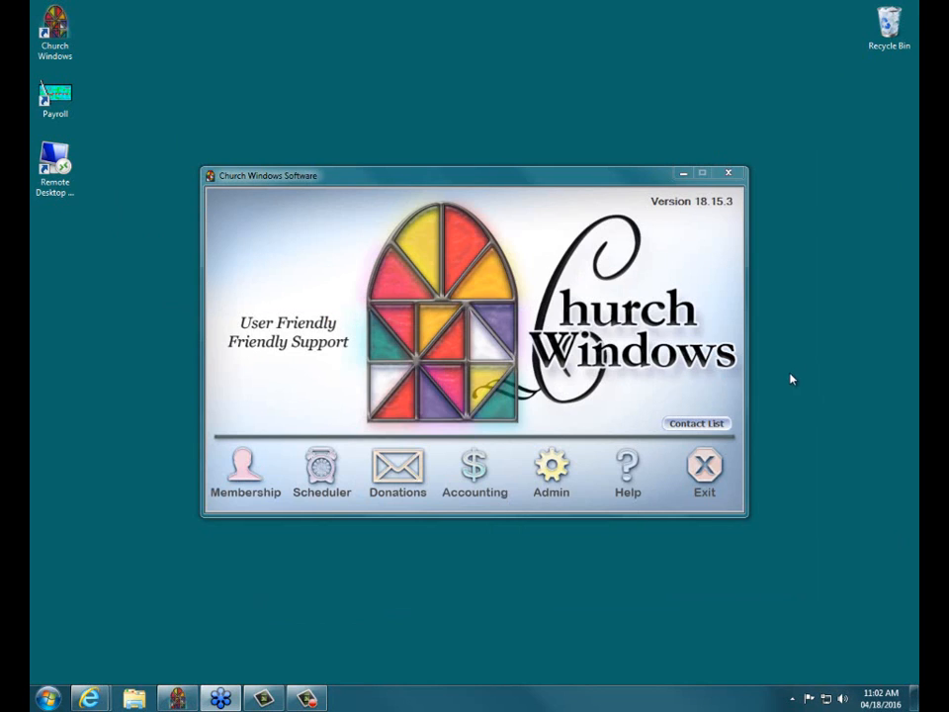
Exit and relaunch Church Windows, and open the Security screen from its administration tools.
click(699, 488)
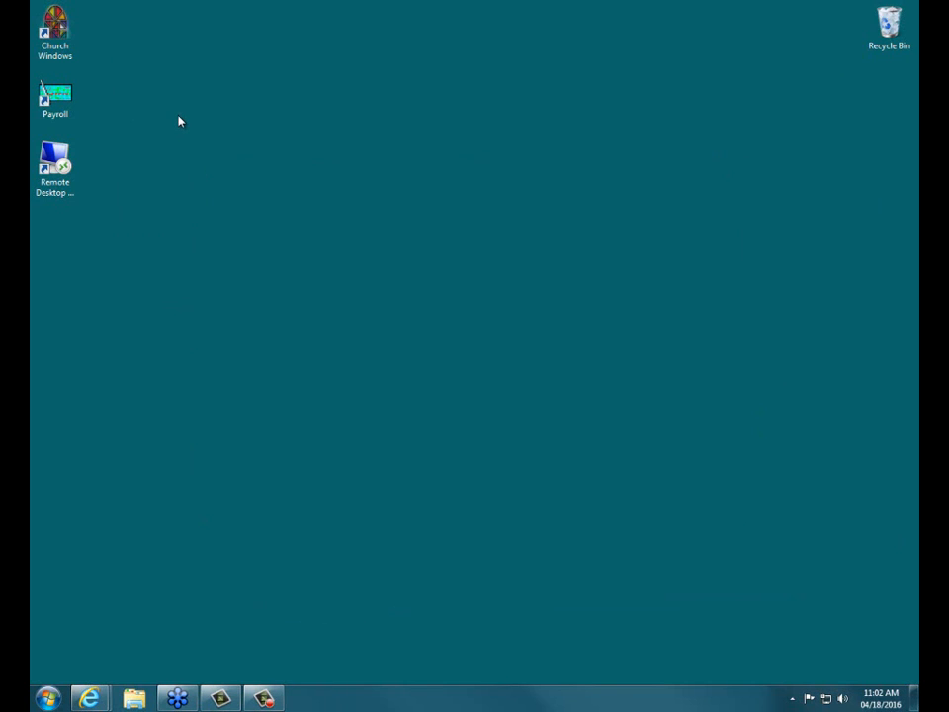
click(55, 32)
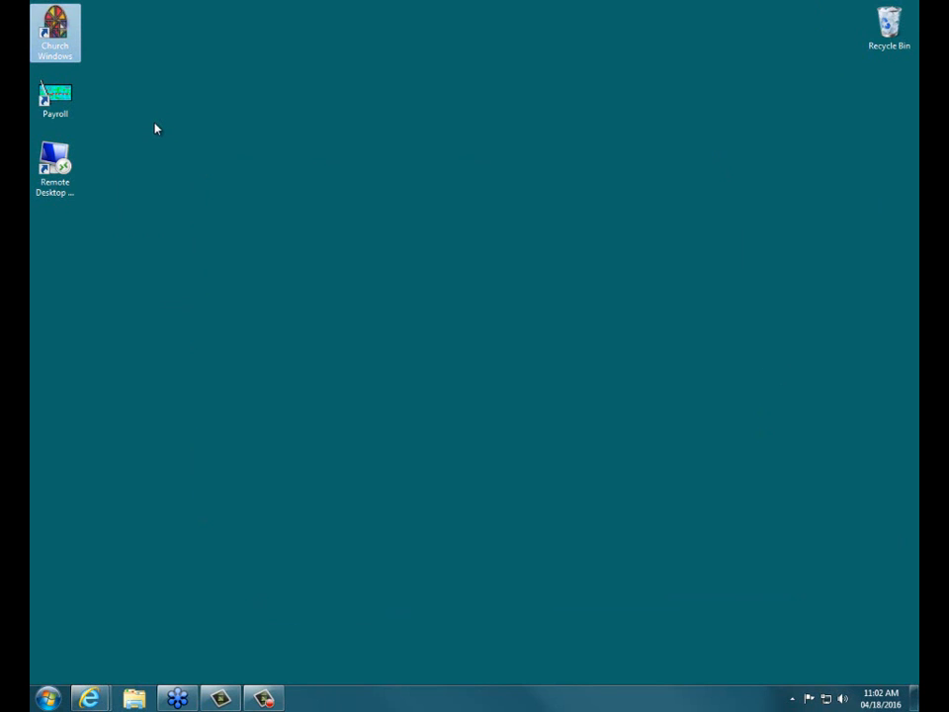
key(Return)
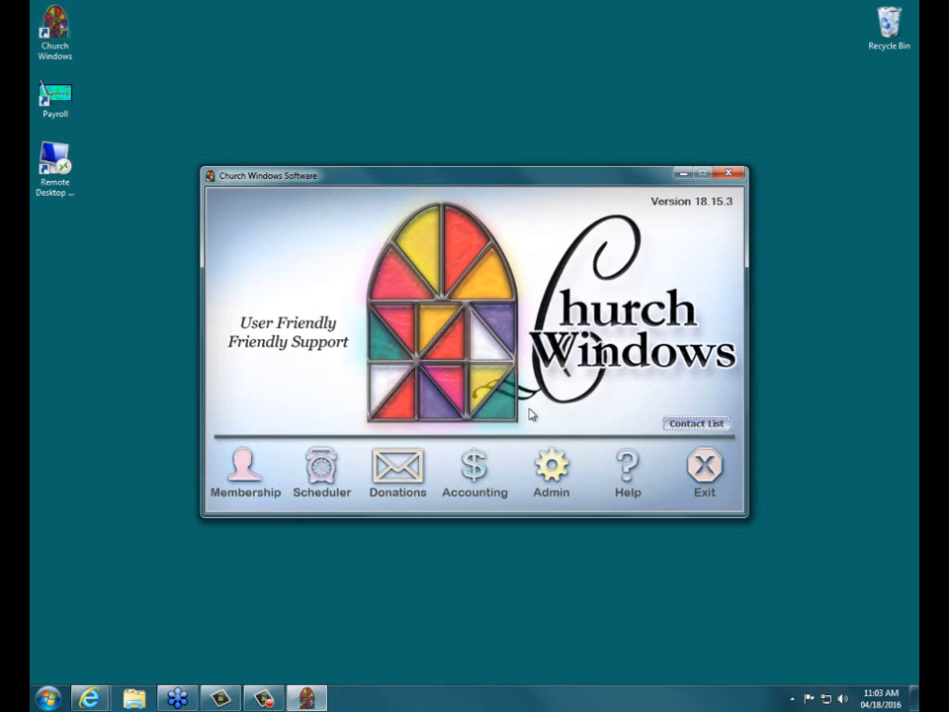
click(546, 478)
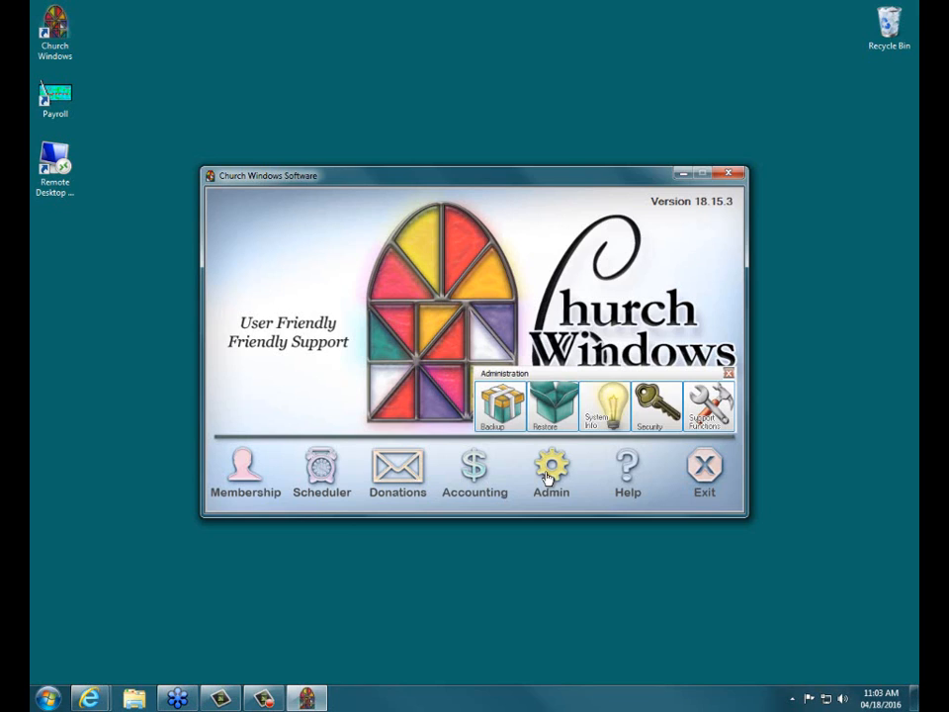
click(649, 415)
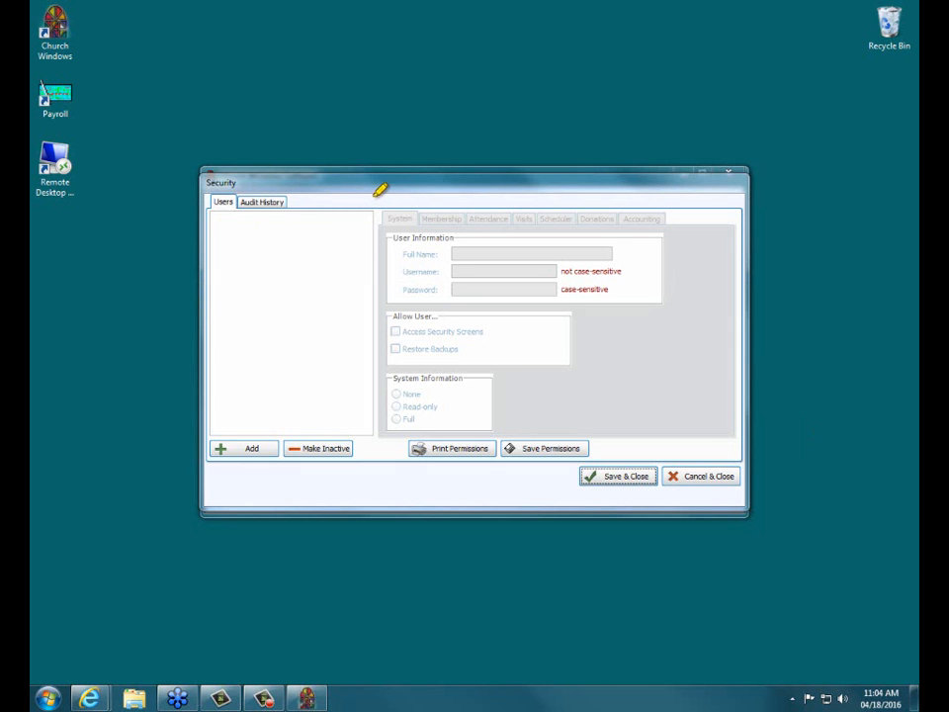
drag(377, 196, 381, 482)
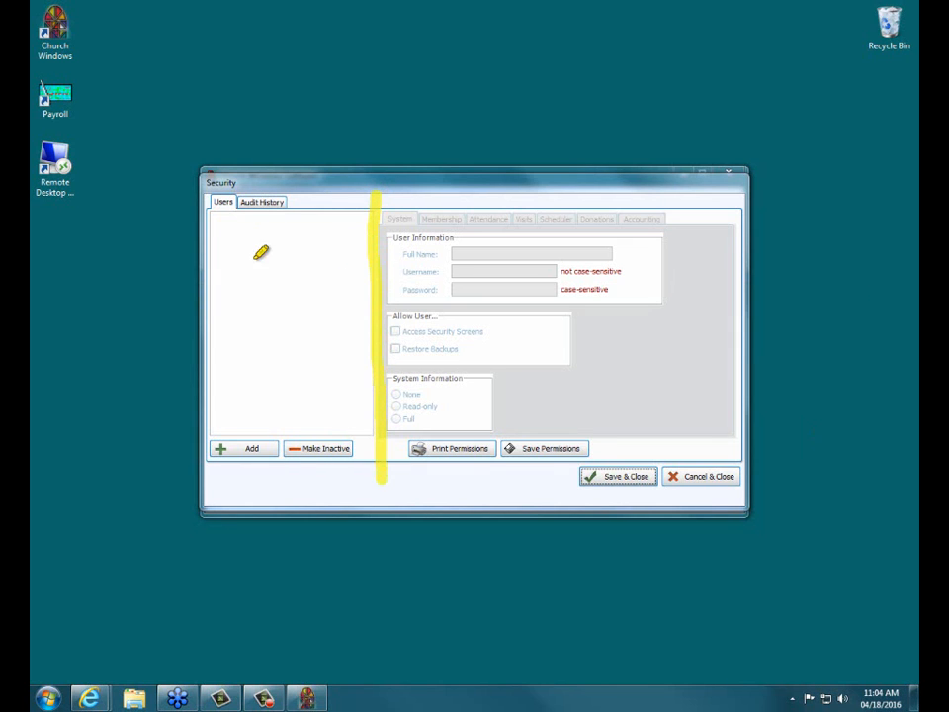
drag(214, 224, 307, 225)
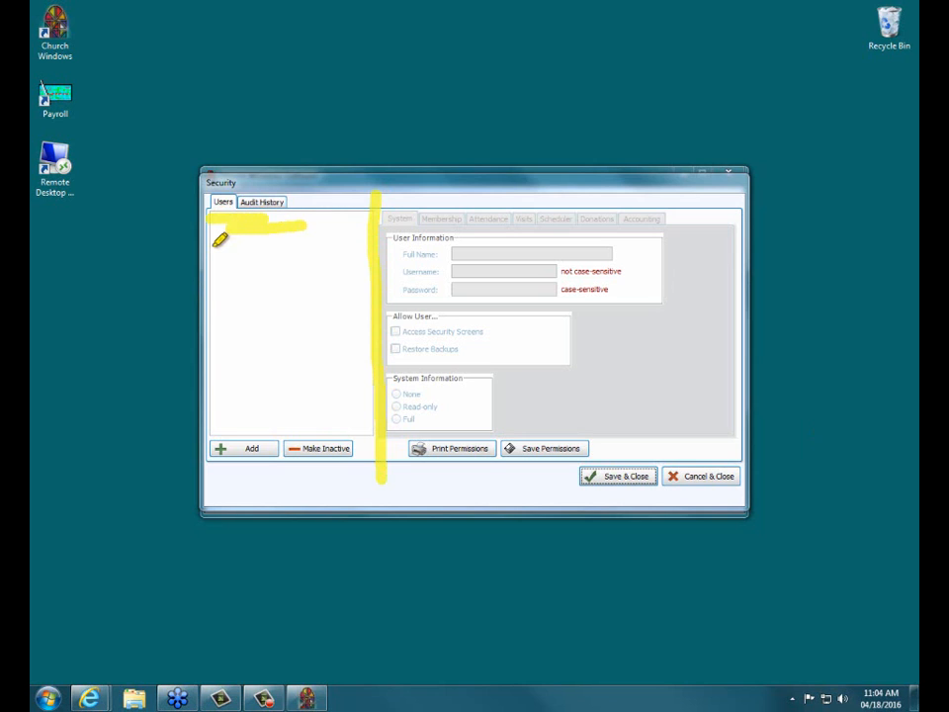
drag(211, 246, 302, 262)
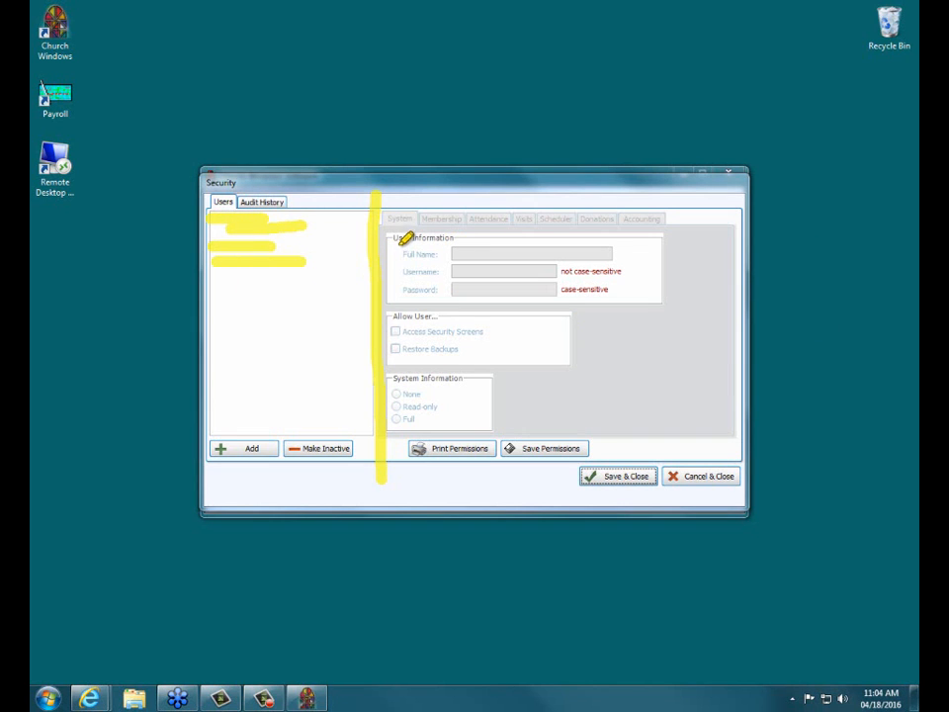
drag(393, 250, 476, 249)
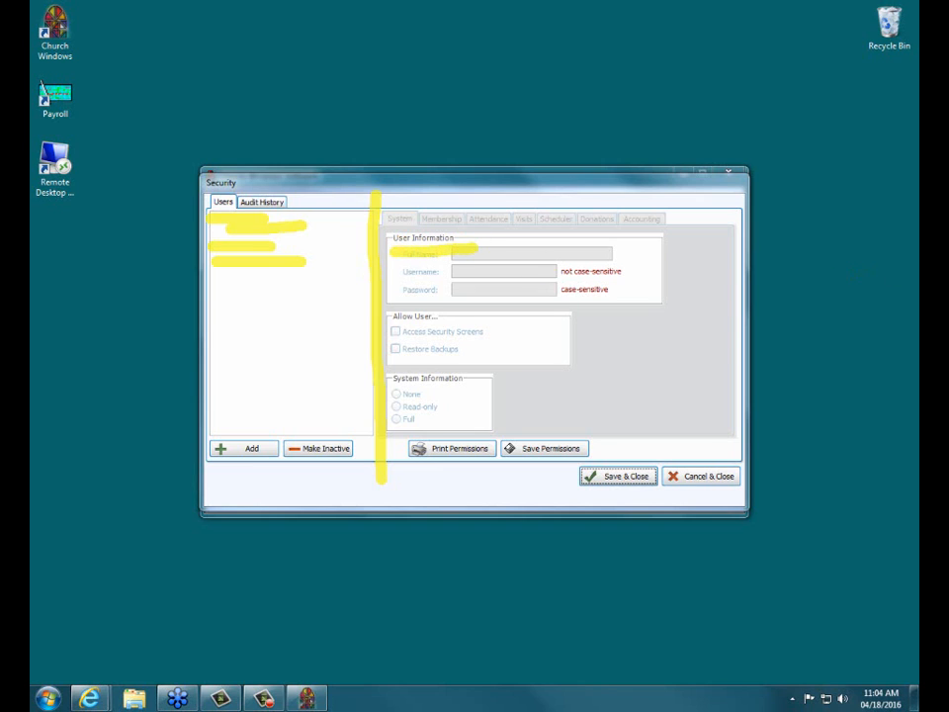
key(Escape)
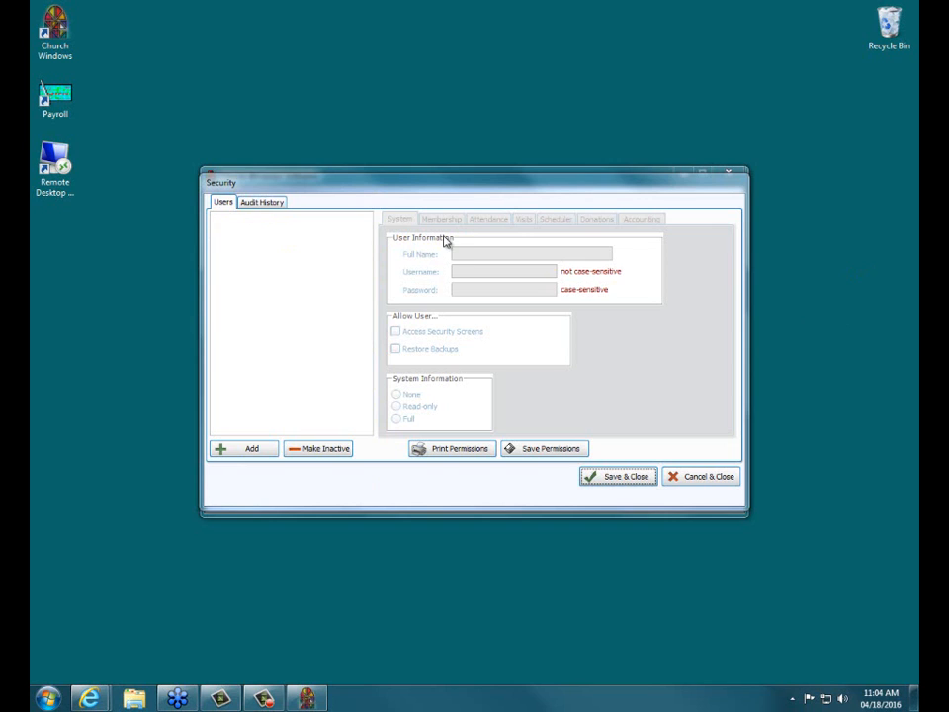
Add a new user and enter the user's full name, username and password.
click(252, 450)
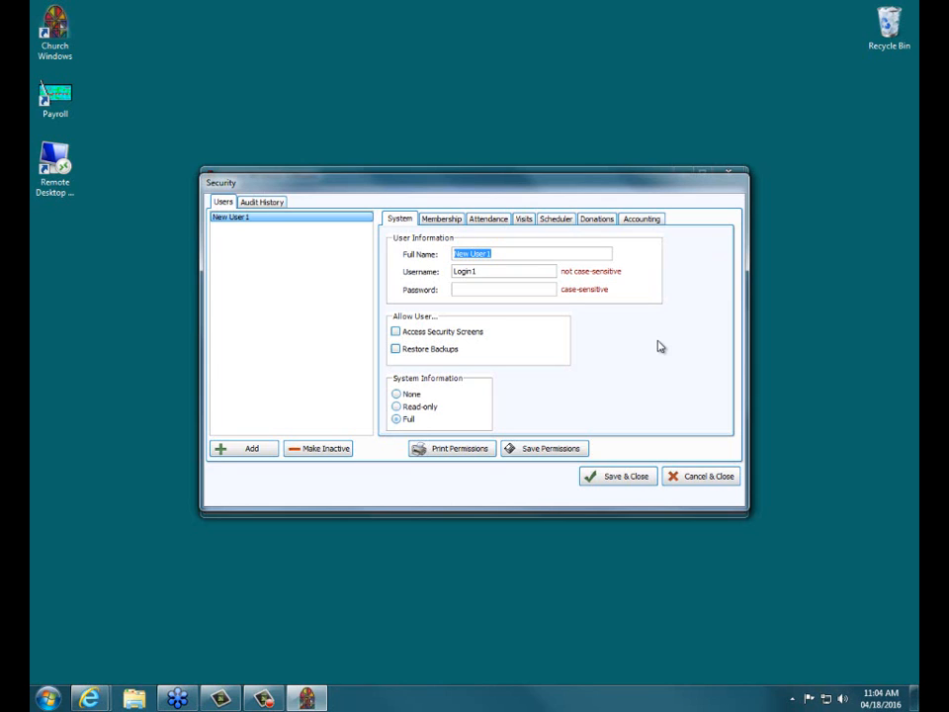
key(BackSpace)
key(Tab)
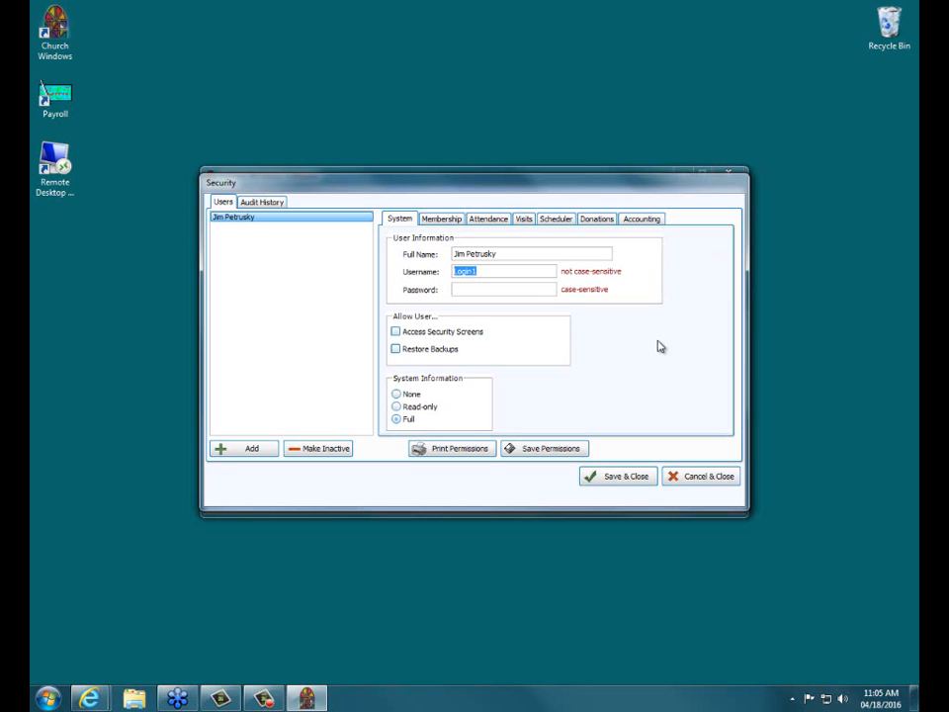
text(Jim)
key(Tab)
text(**********)
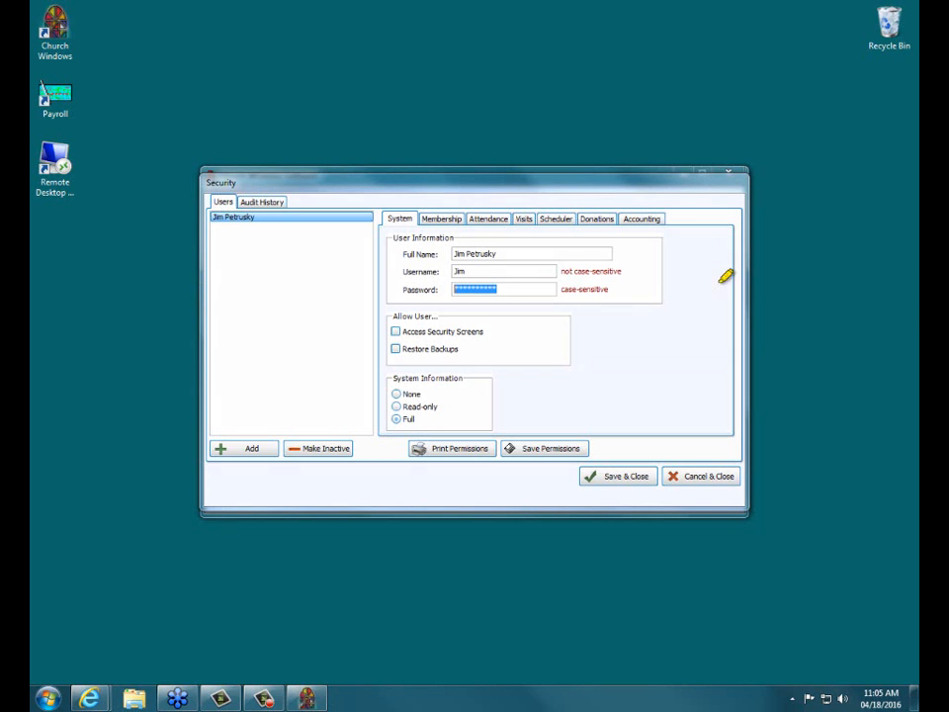
Reveal the new user's password to check it, and hide it again.
drag(557, 270, 625, 270)
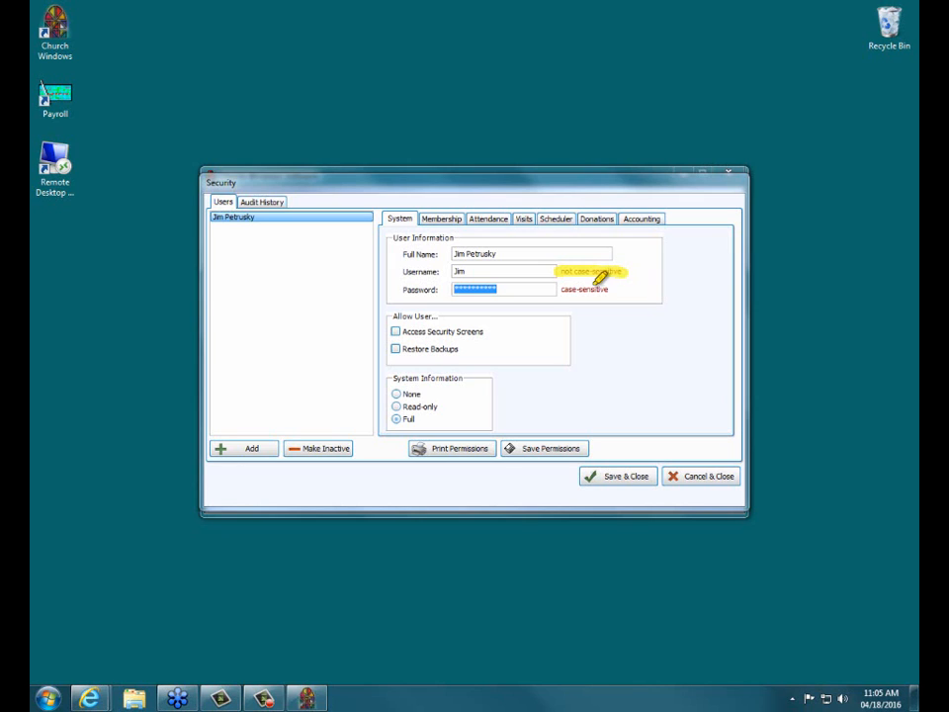
drag(561, 289, 605, 288)
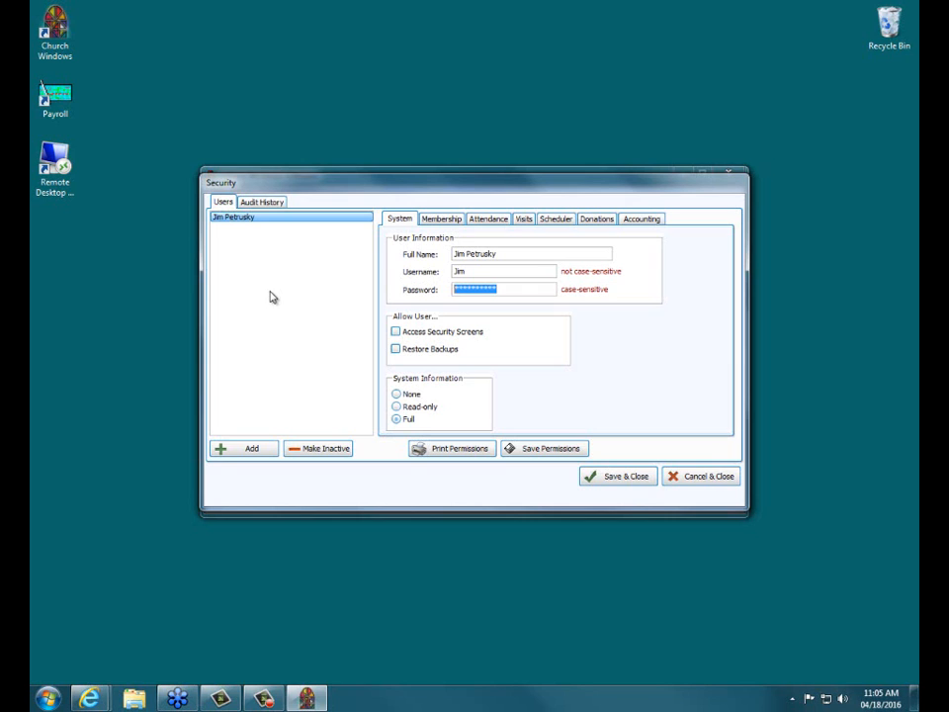
click(504, 269)
click(419, 291)
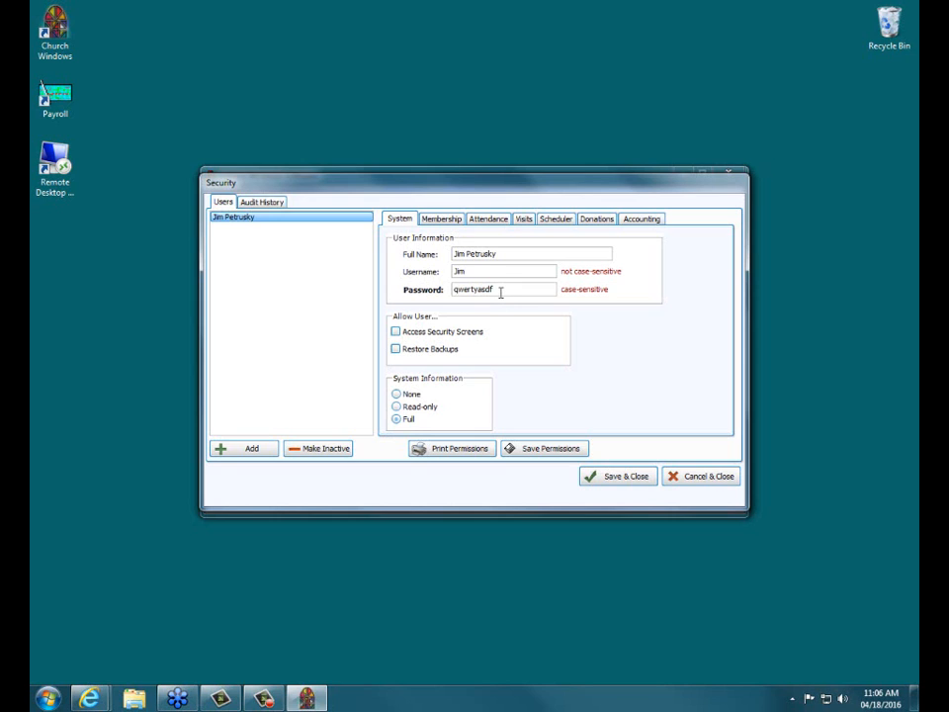
click(418, 292)
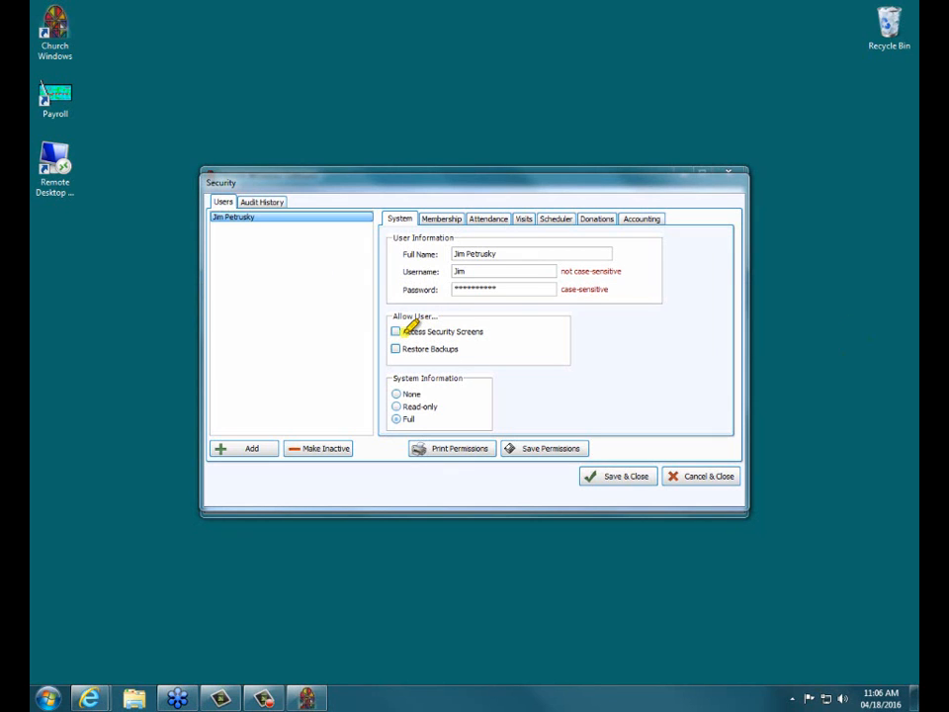
Allow the new user to access the security screens.
drag(405, 332, 485, 331)
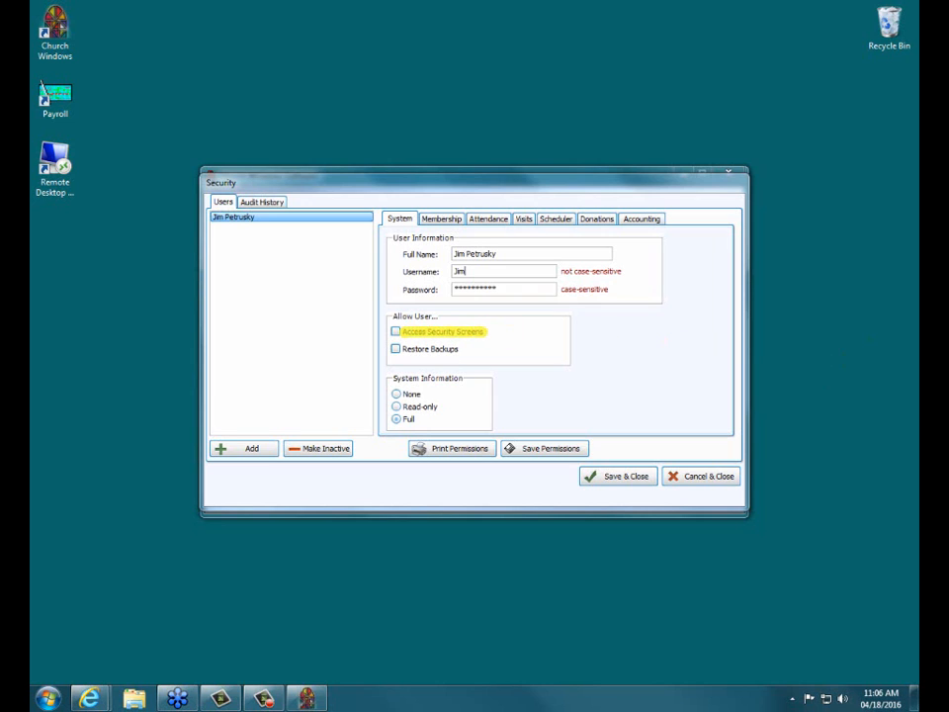
click(394, 332)
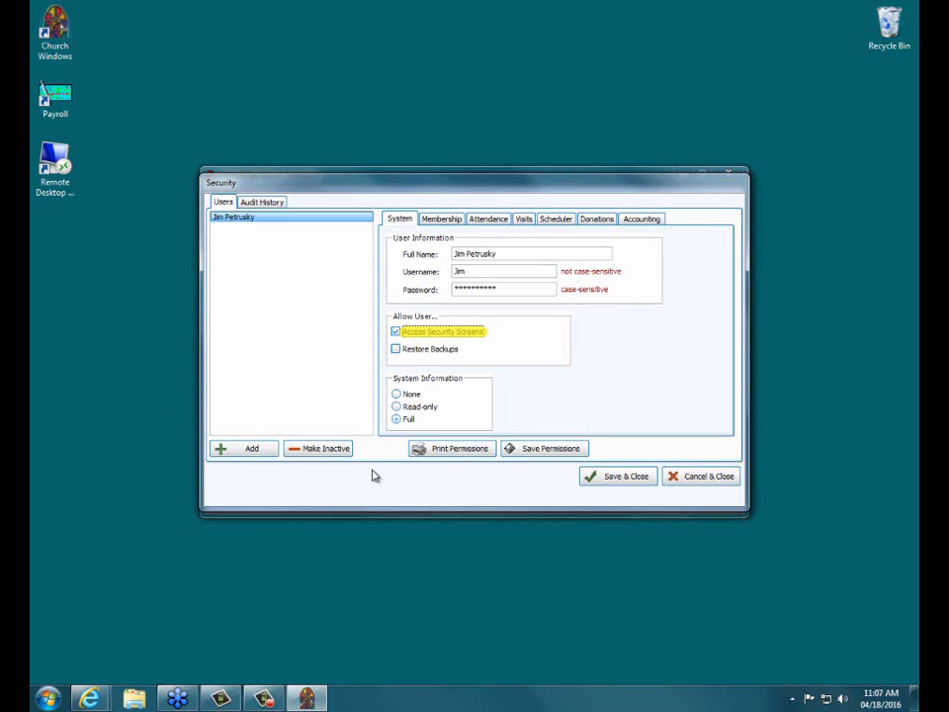
click(395, 332)
click(397, 332)
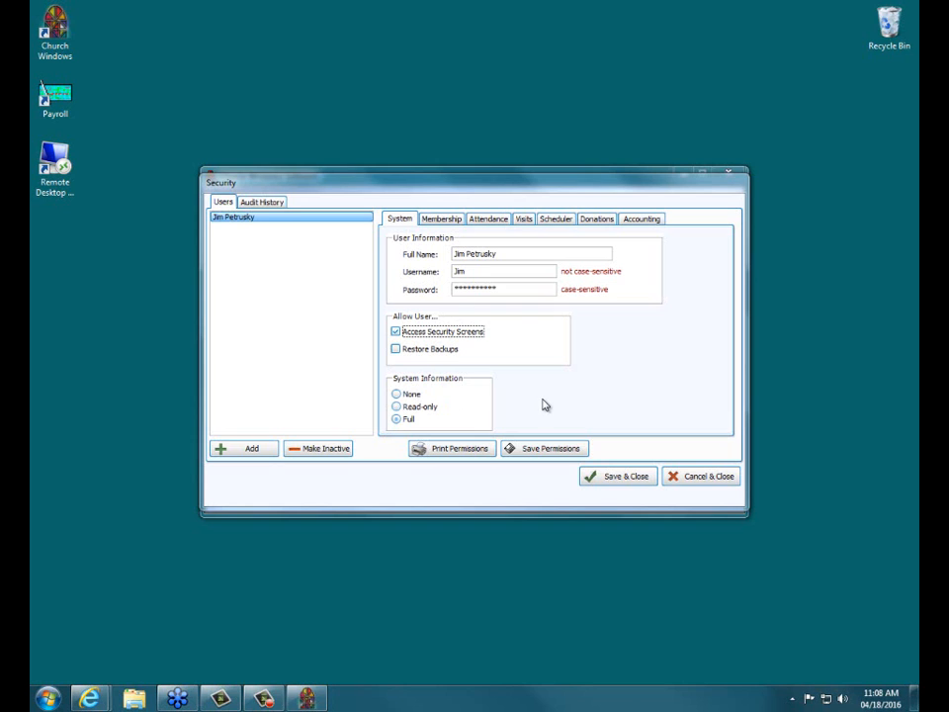
Try the Read-only and None levels for the user's System Information access, and return it to Full.
click(413, 408)
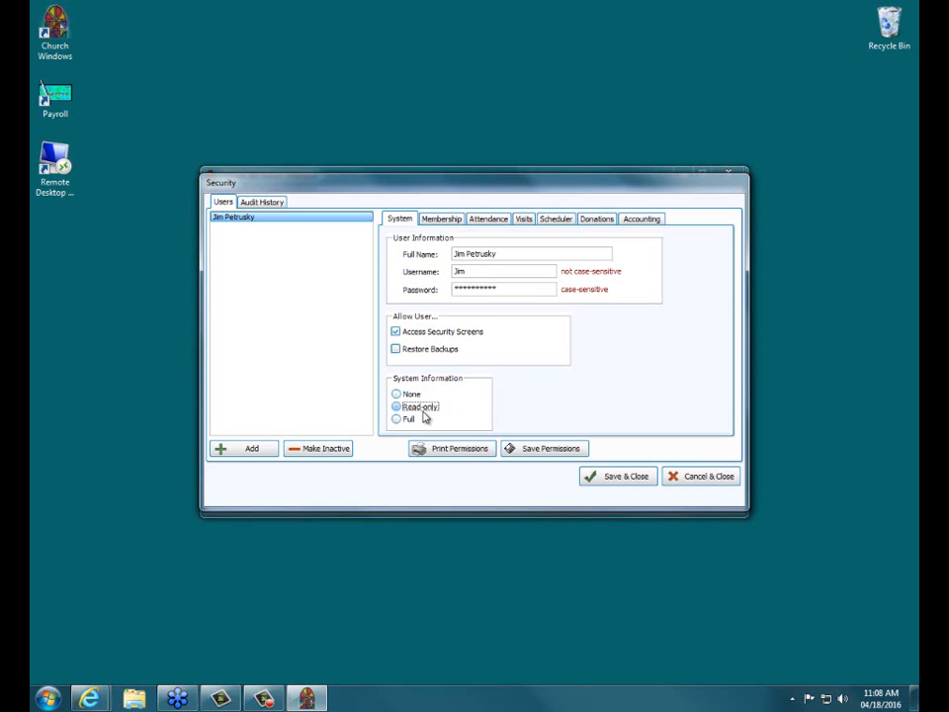
click(413, 396)
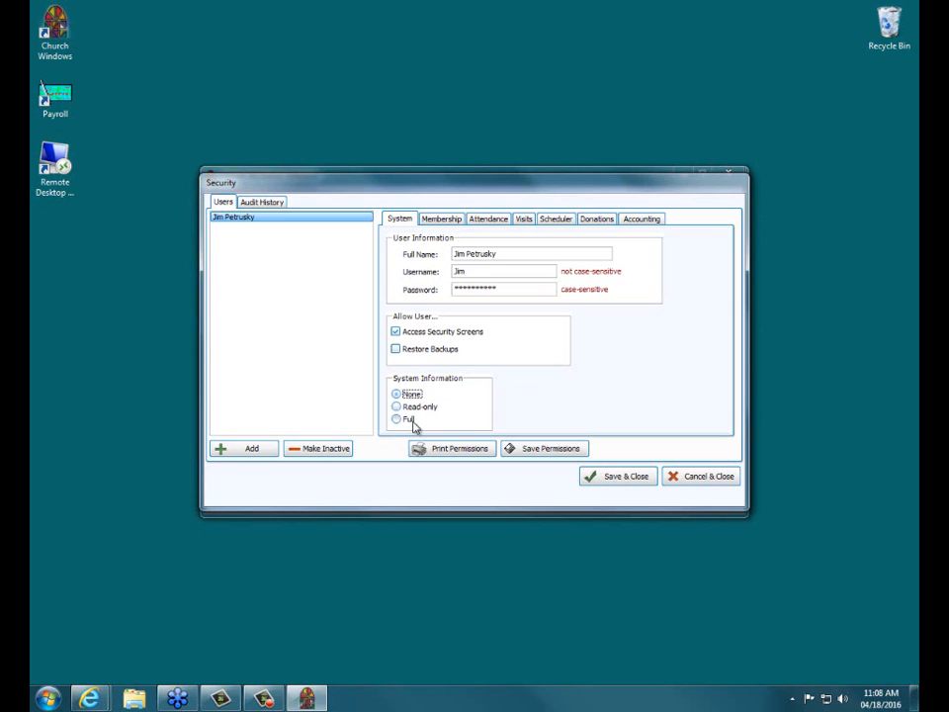
click(411, 419)
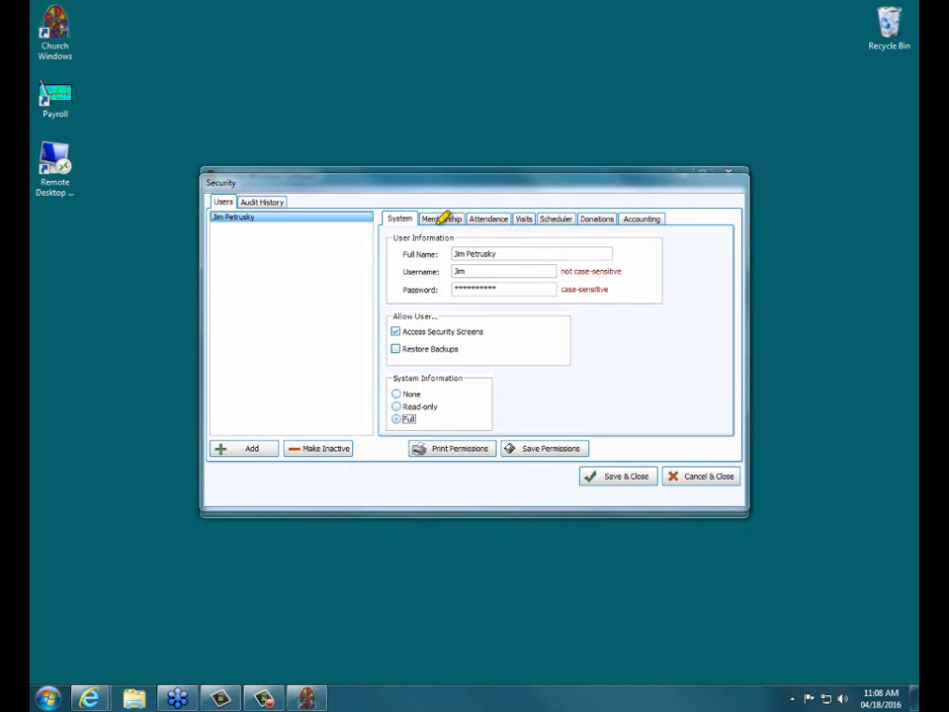
Review the user's Membership module permissions, including the report options, and bring up the help topic on security and passwords.
drag(431, 214, 671, 212)
click(442, 220)
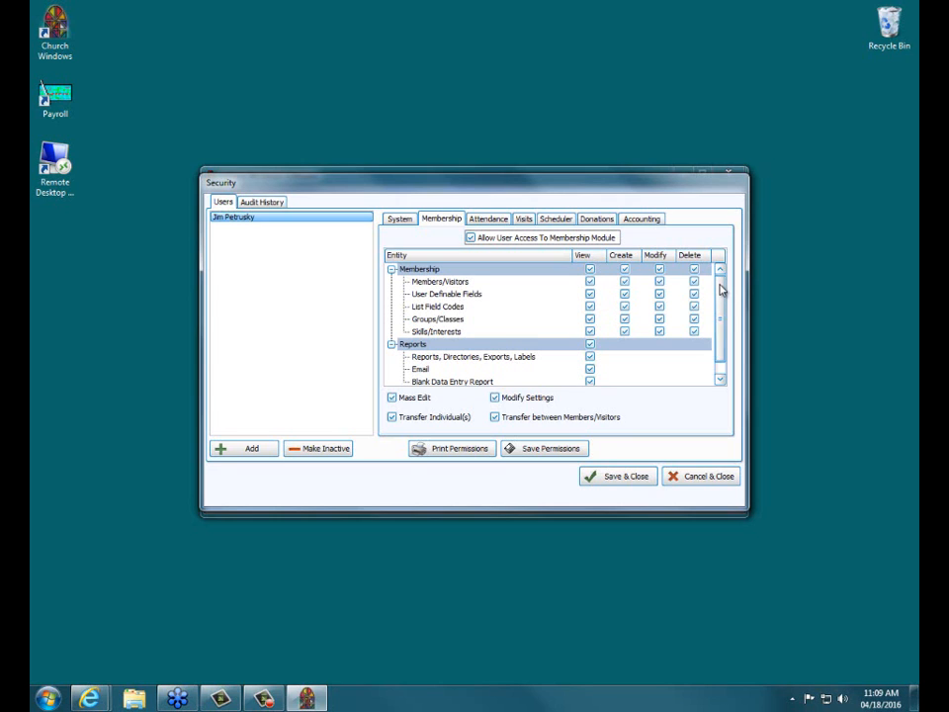
scroll(719, 313, down, 1)
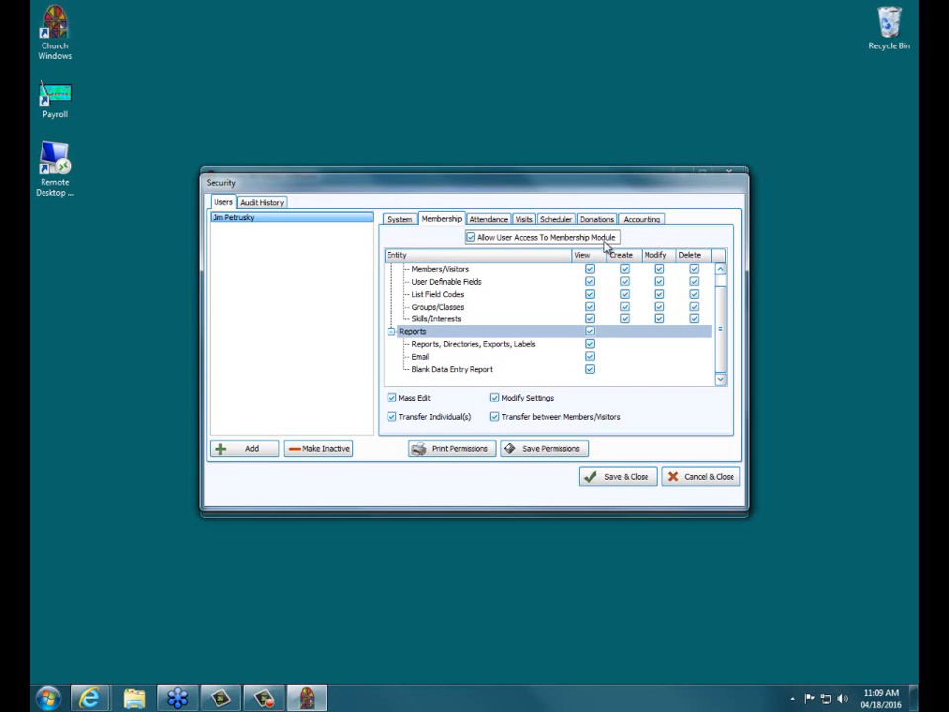
scroll(720, 316, up, 1)
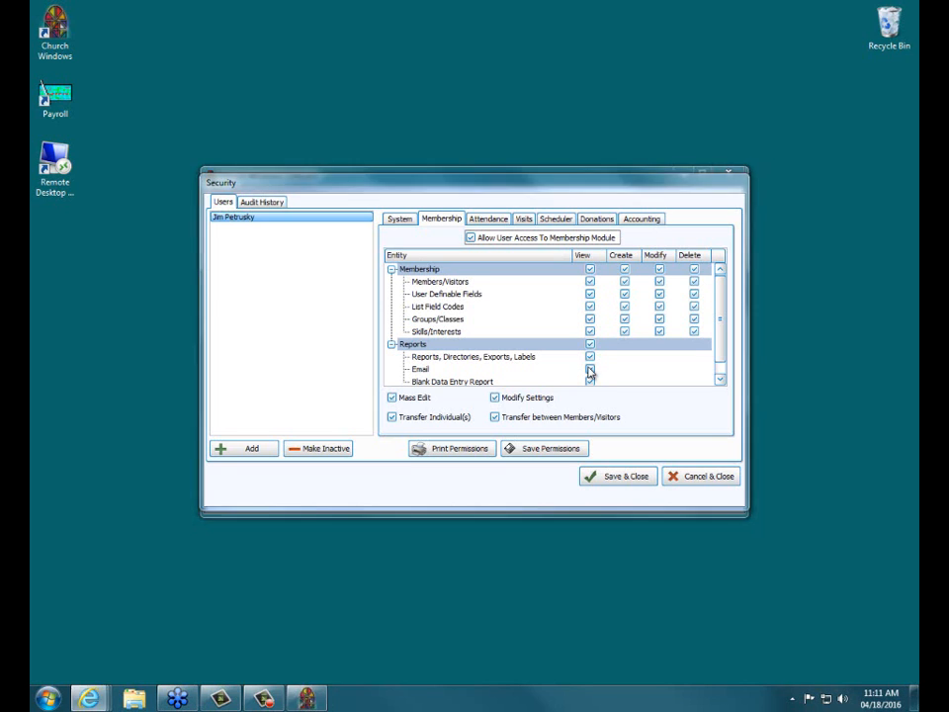
key(F1)
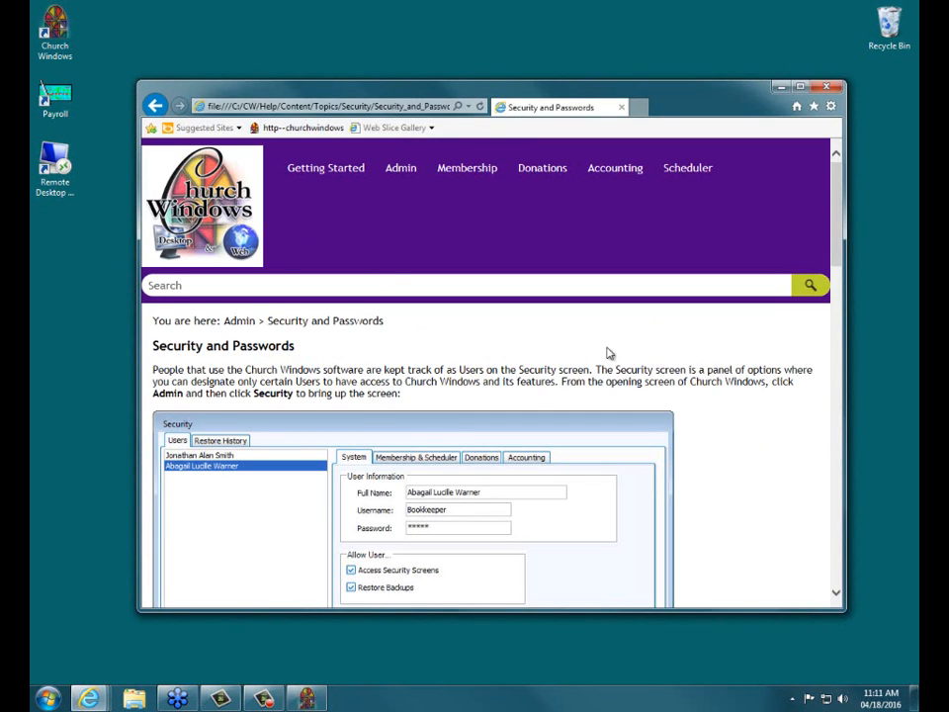
Remove the user's access to the Donations module, save the permissions, and close the security settings.
mouse_move(838, 203)
mouse_down()
mouse_move(832, 441)
mouse_move(819, 203)
mouse_up()
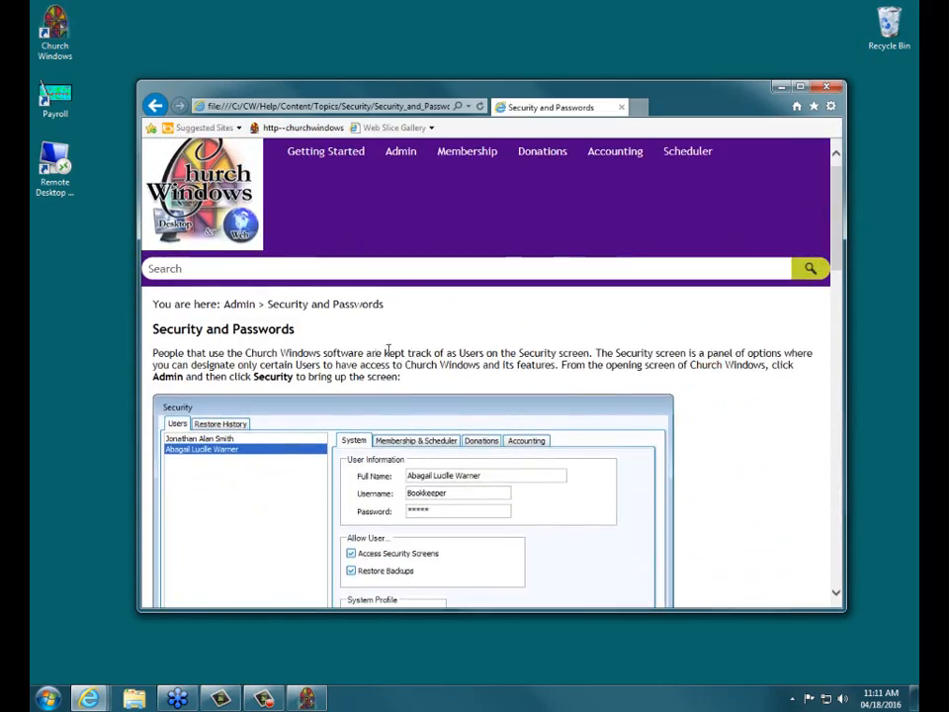
click(837, 88)
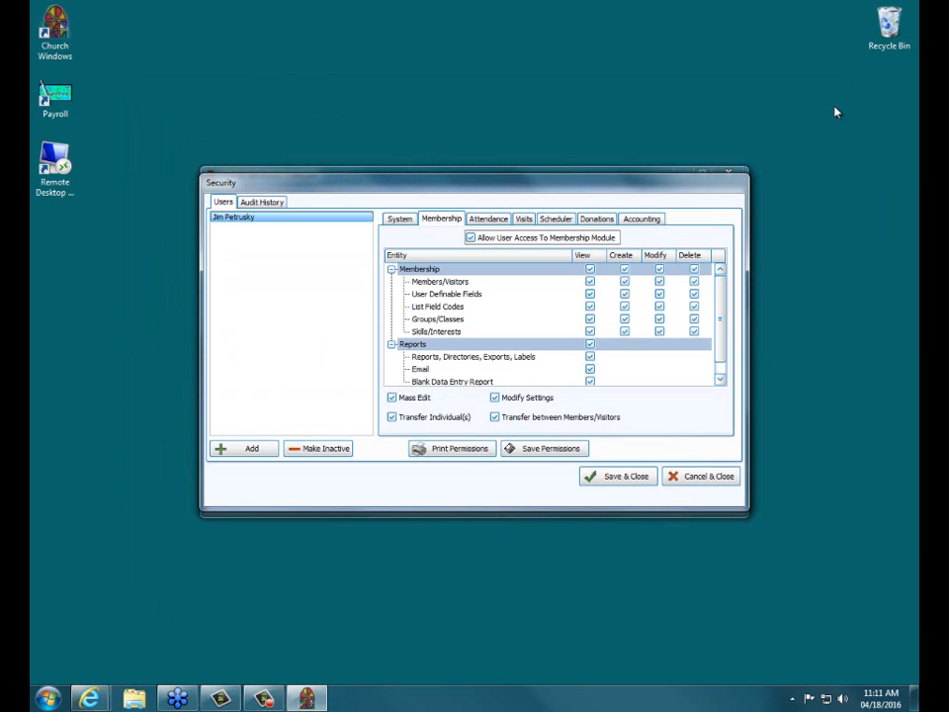
click(593, 220)
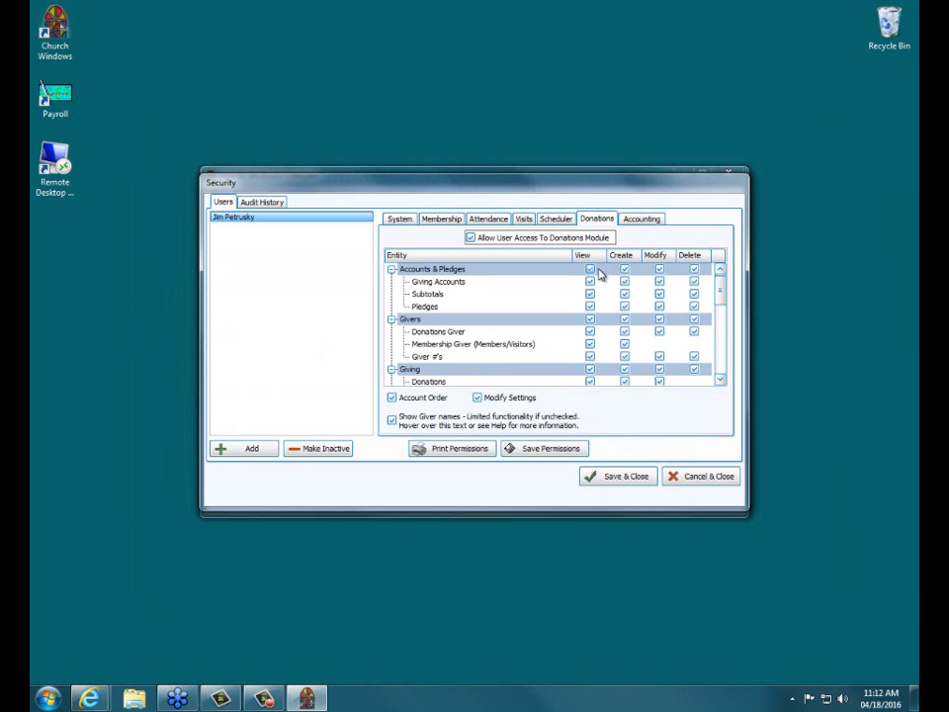
click(470, 238)
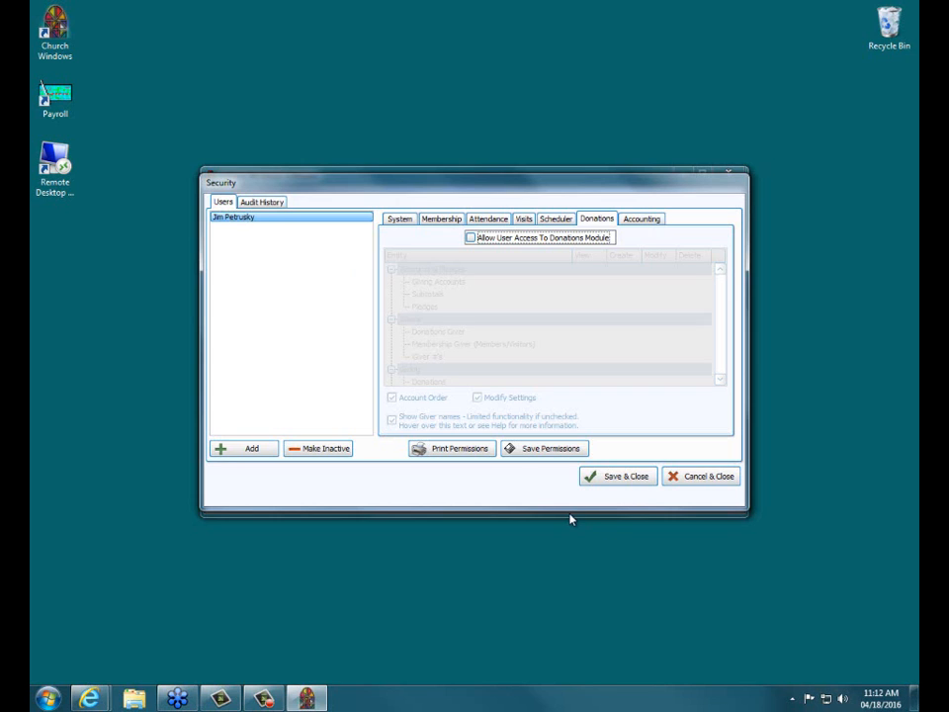
click(541, 451)
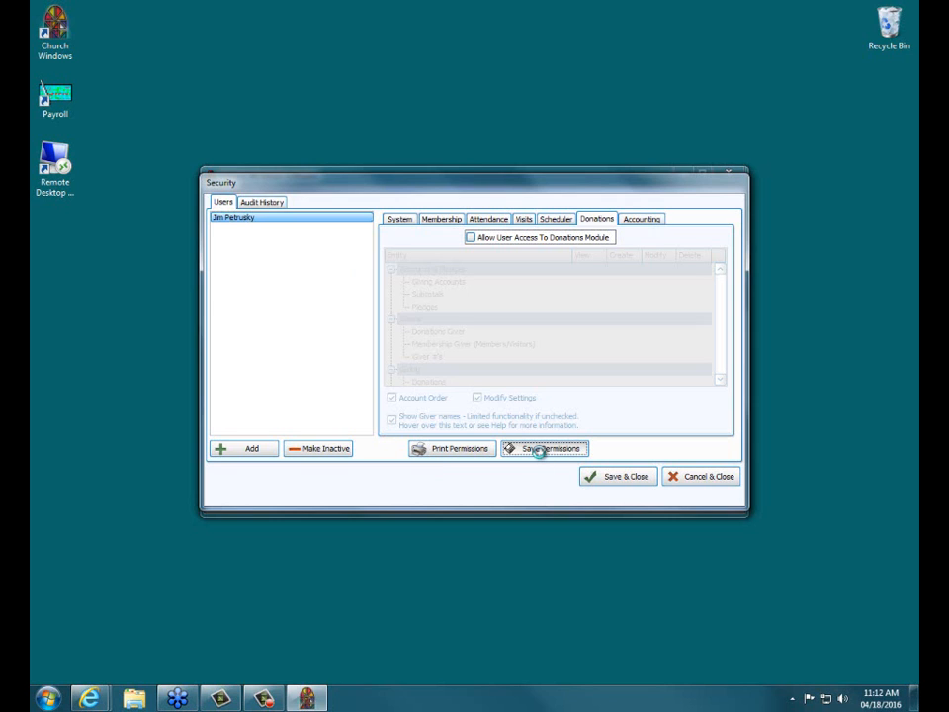
click(399, 218)
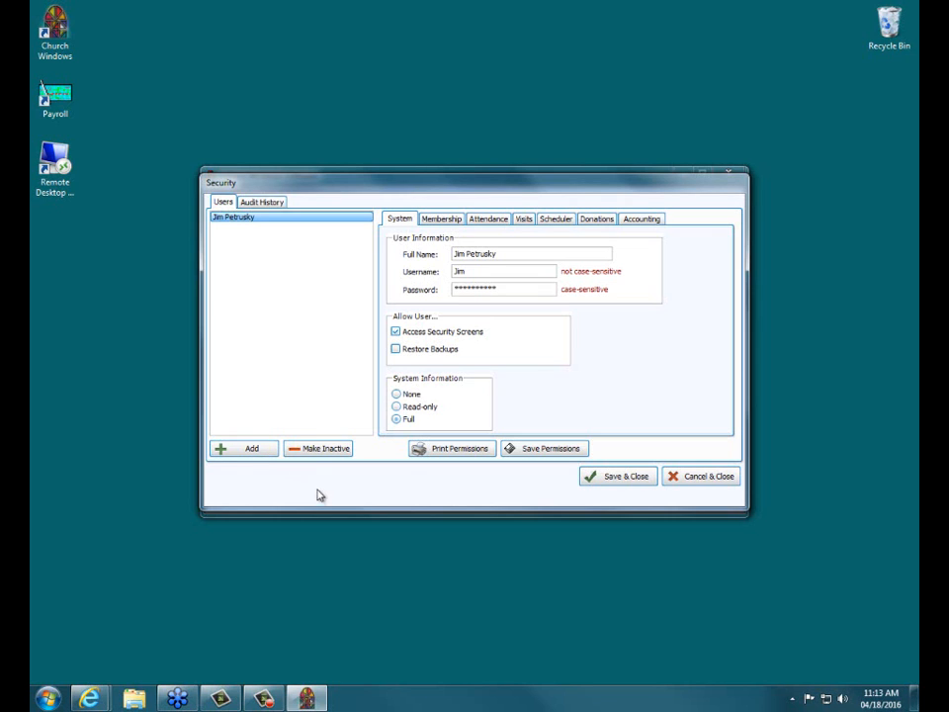
click(615, 476)
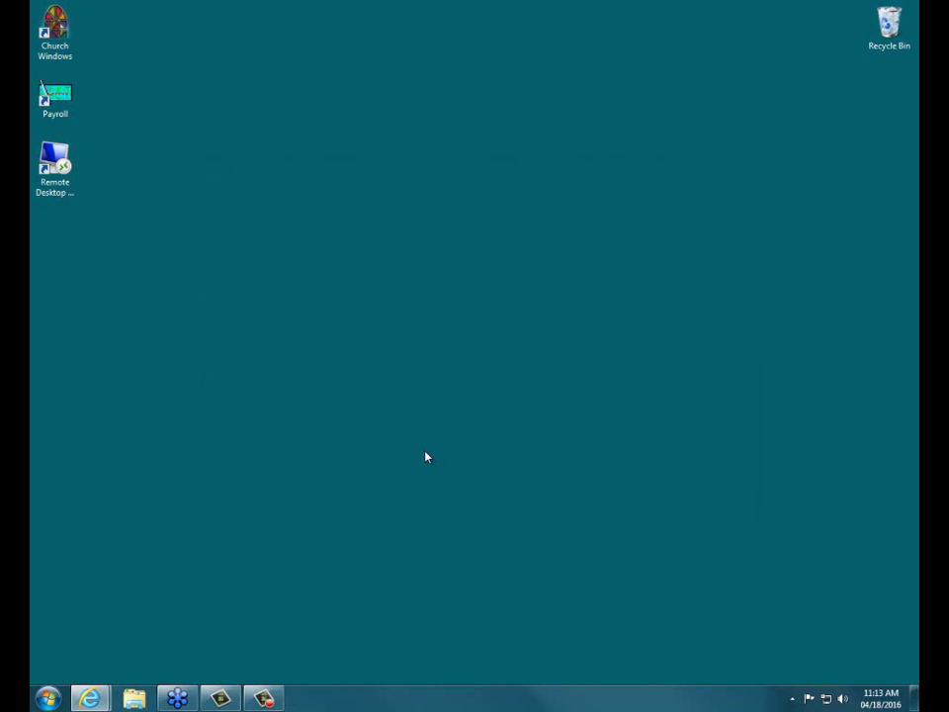
Relaunch Church Windows and log in with the new user's username and password.
double_click(60, 35)
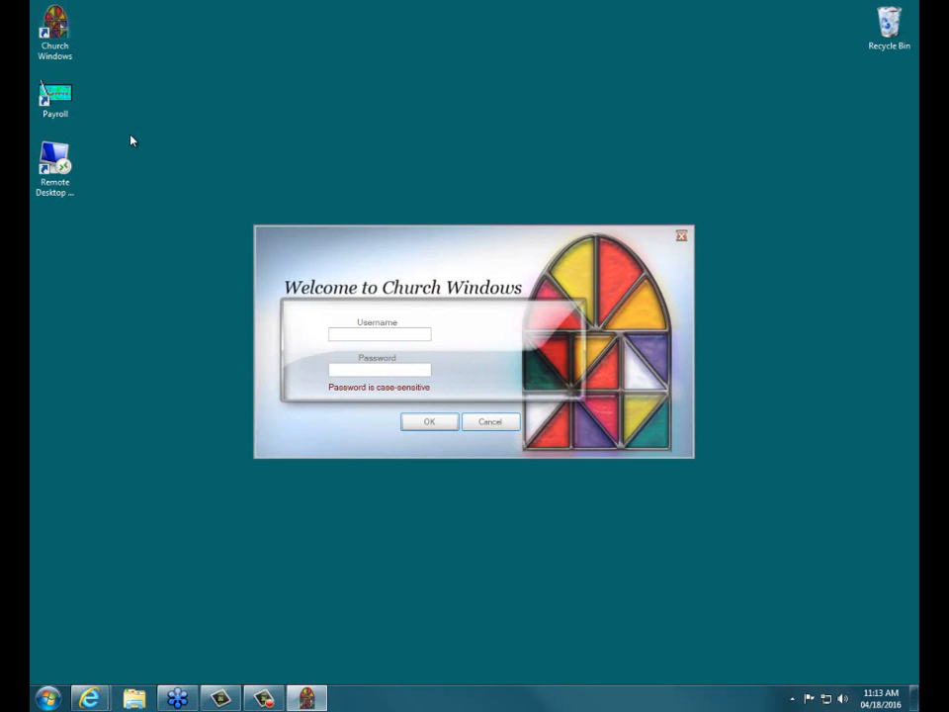
text(Jim)
key(Tab)
text(***********)
click(417, 422)
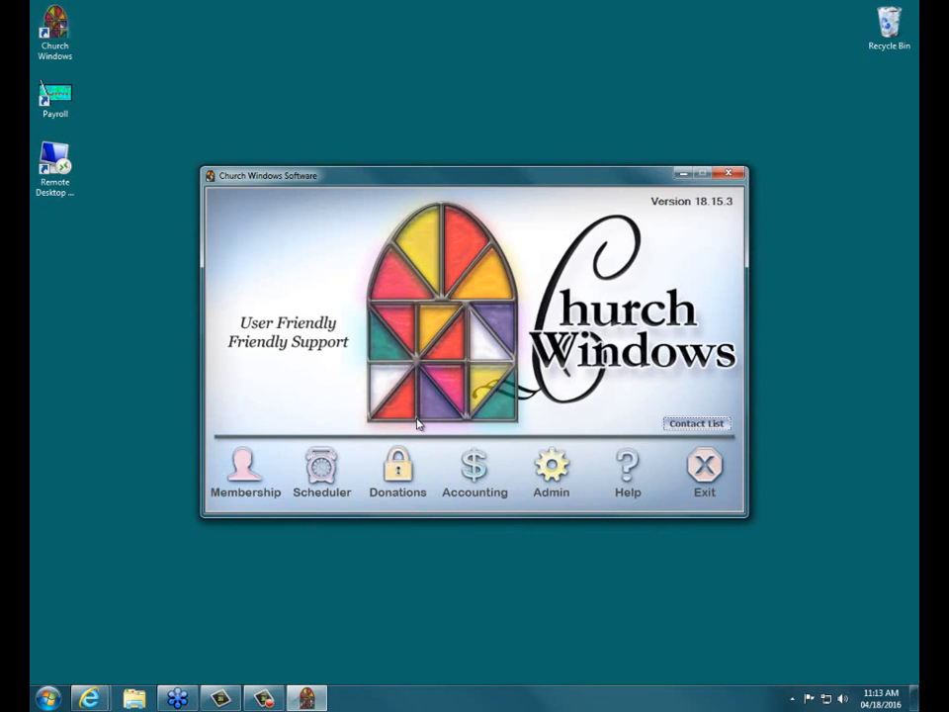
Try to open the Donations module as the restricted user.
click(394, 479)
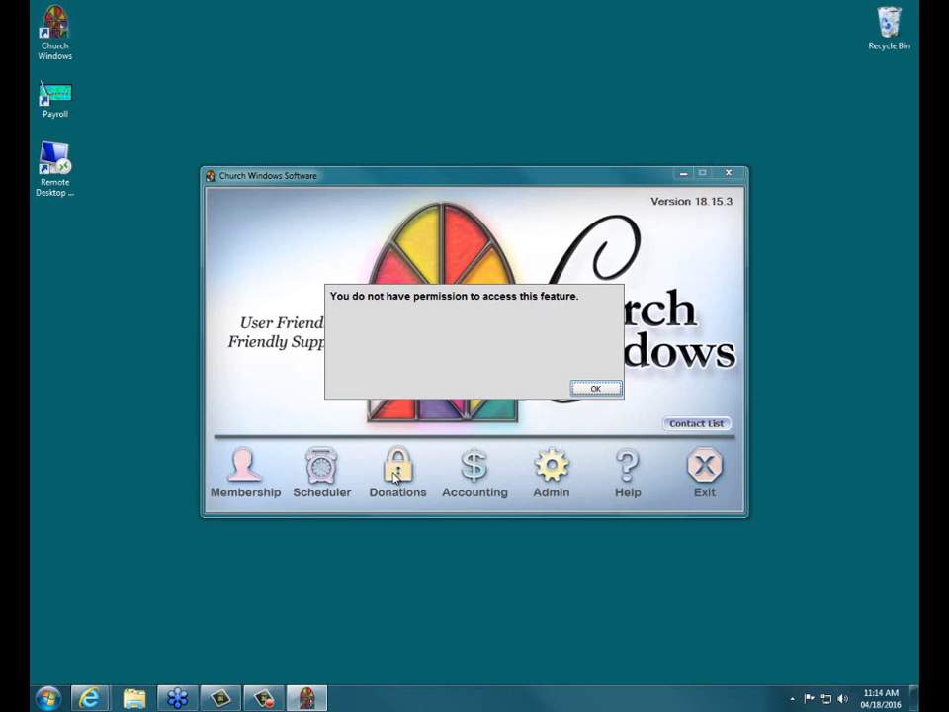
click(591, 390)
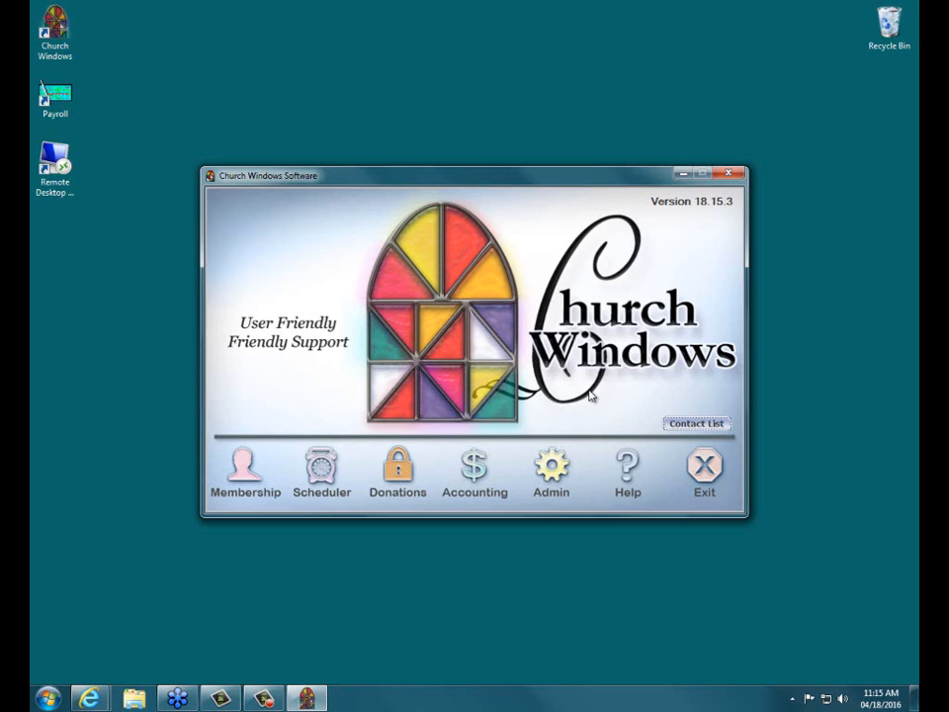
Switch to Windows Explorer and go to the CW Backup folder on the PKBACK# 001 (E:) drive.
click(145, 697)
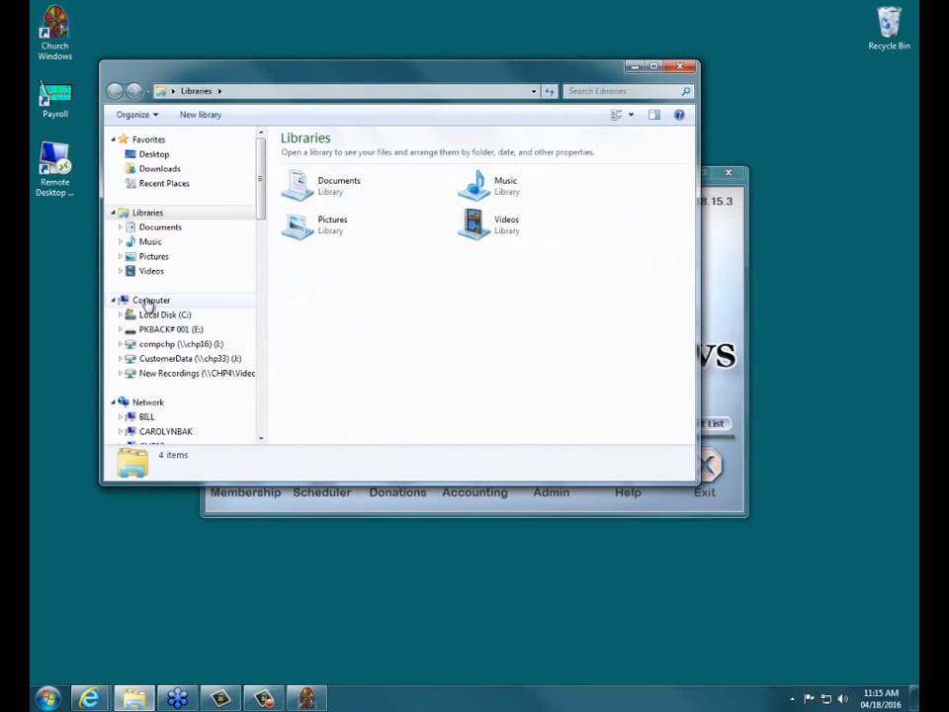
click(148, 300)
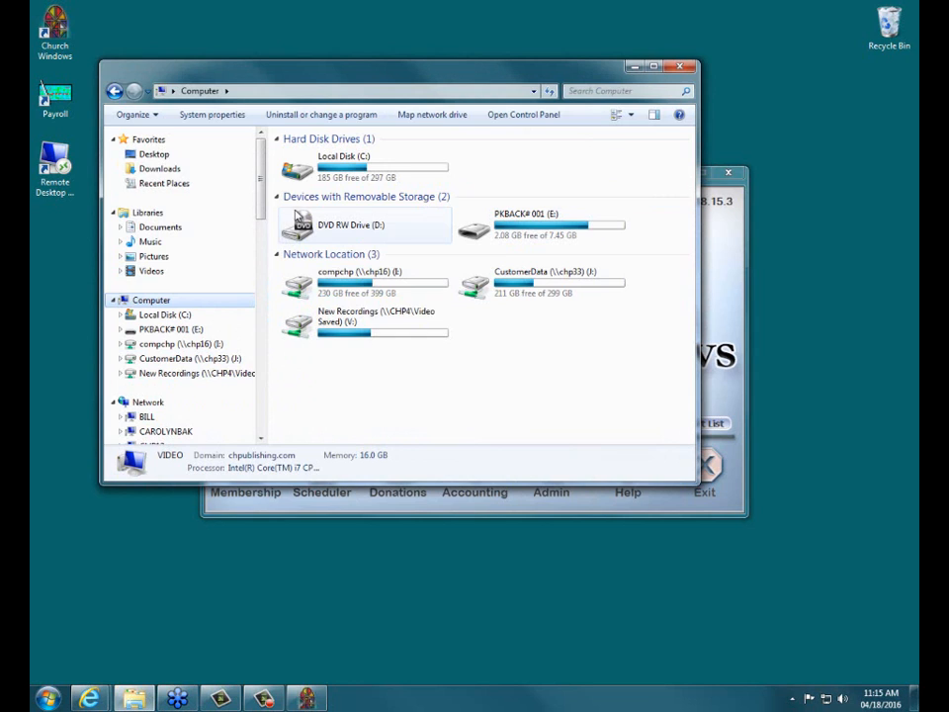
click(528, 226)
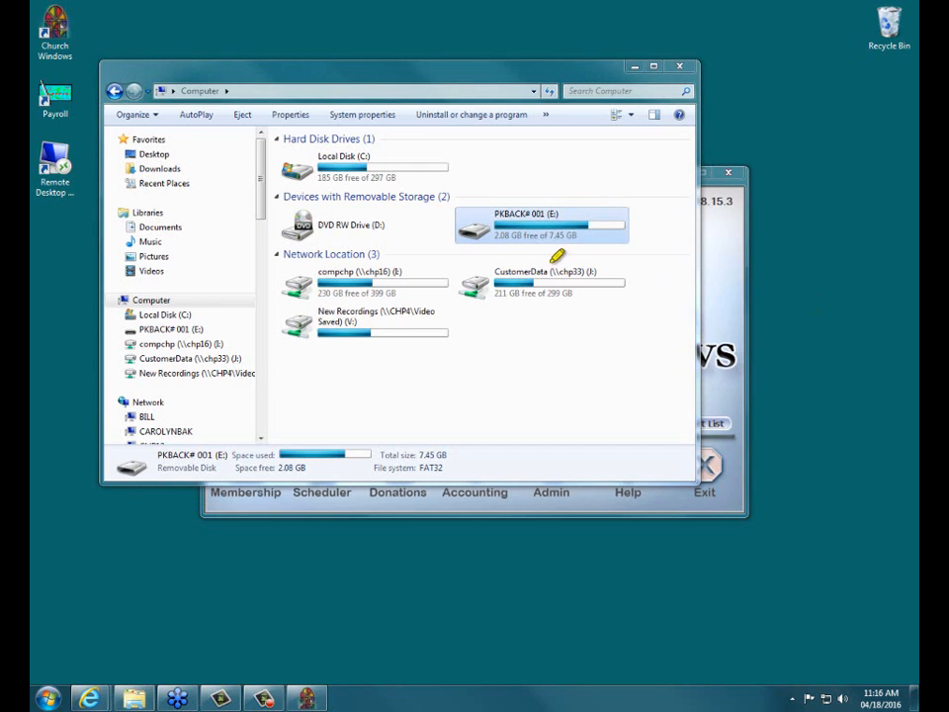
drag(495, 214, 530, 212)
double_click(504, 225)
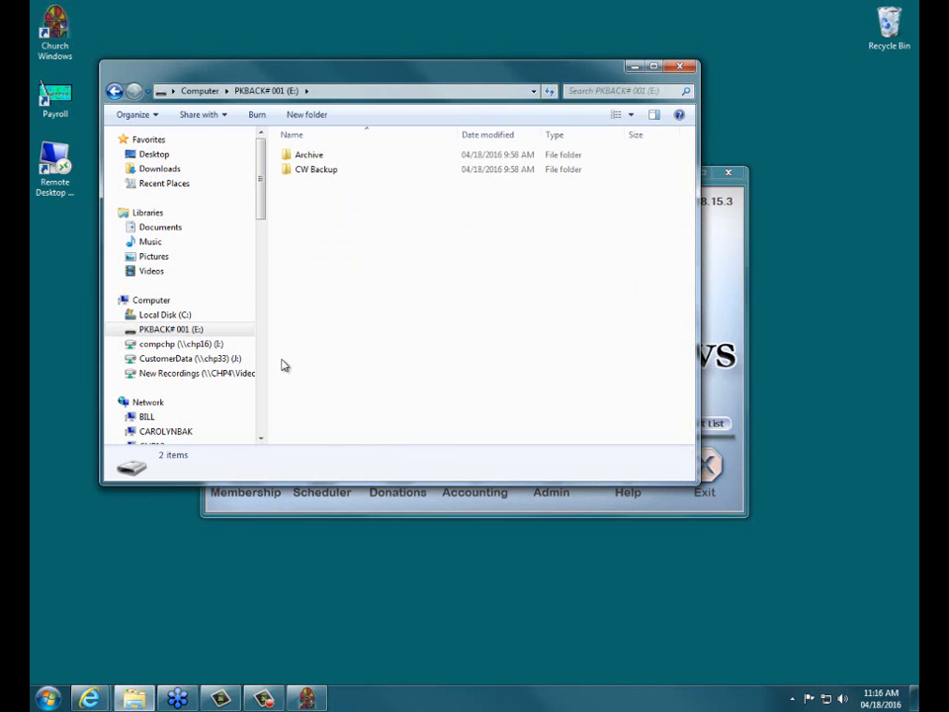
double_click(314, 170)
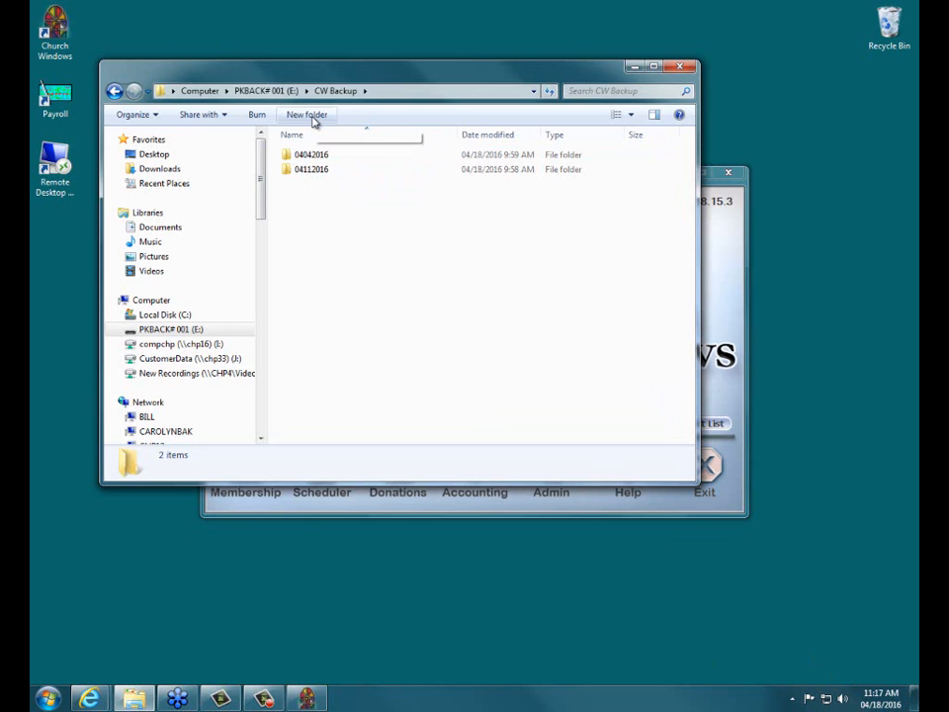
Create a folder named 04182016 inside CW Backup, and close Windows Explorer.
click(308, 114)
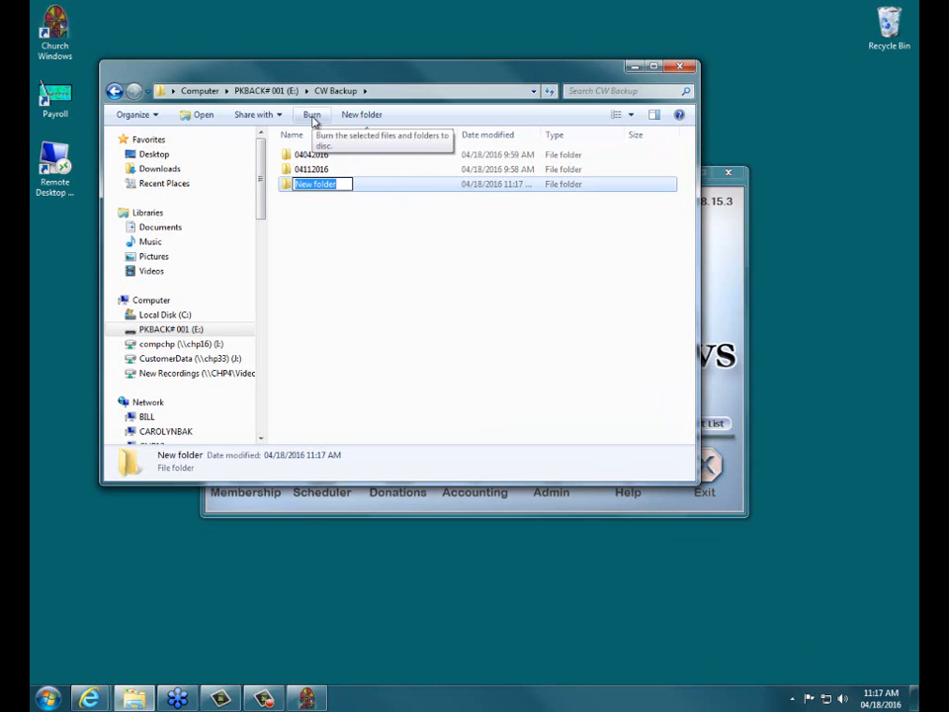
text(04182)
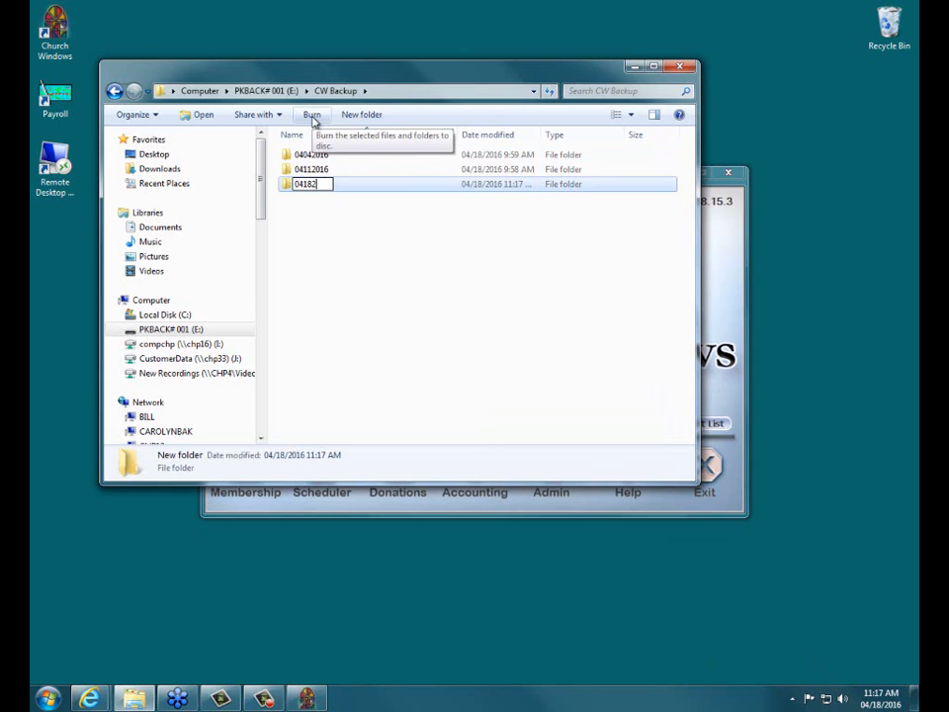
text(016)
key(Return)
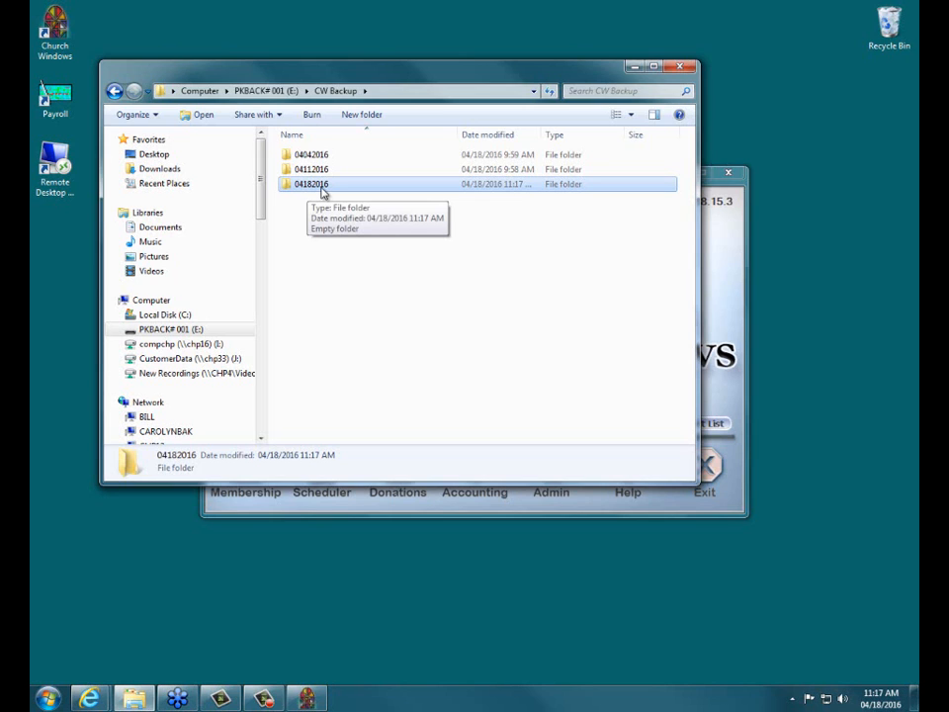
click(681, 65)
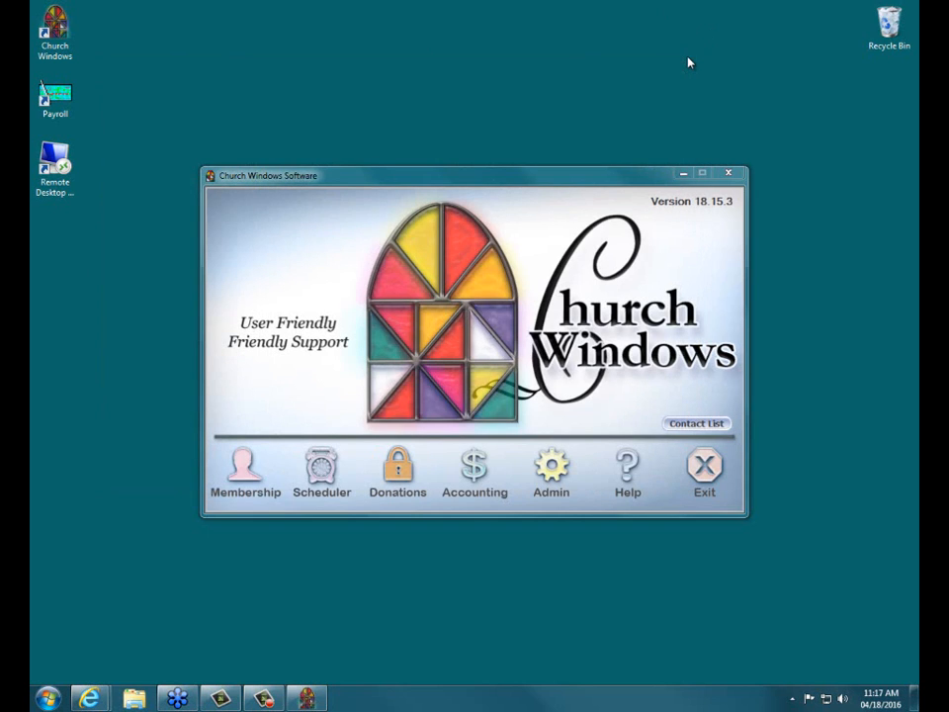
Open the data backup in Church Windows, try the Accounting only and Pictures options, and settle on Membership, Scheduler, Donations, Accounting.
click(545, 480)
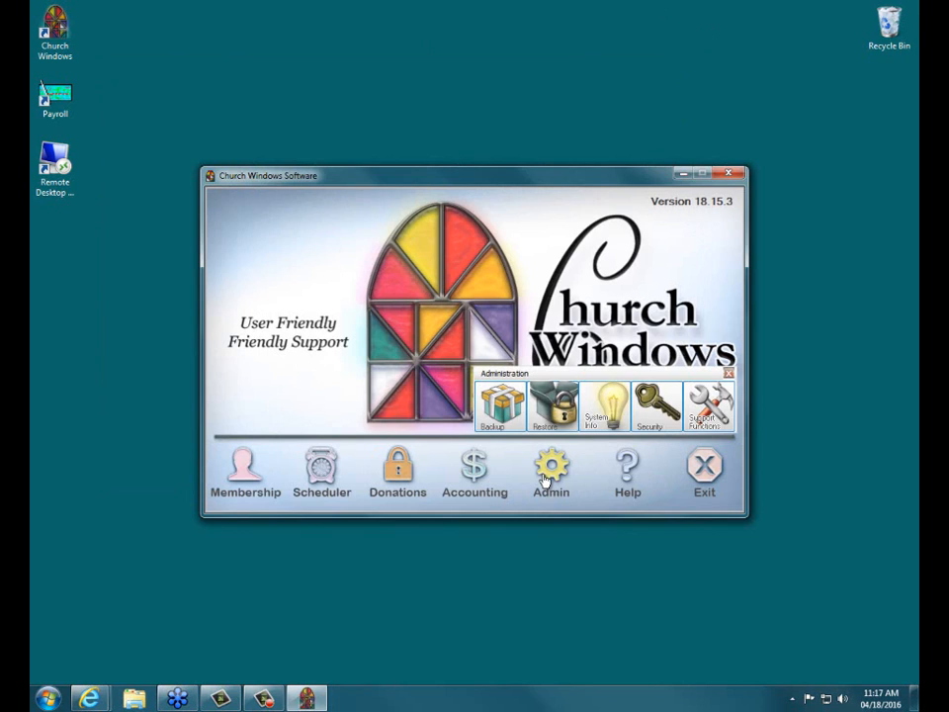
click(483, 425)
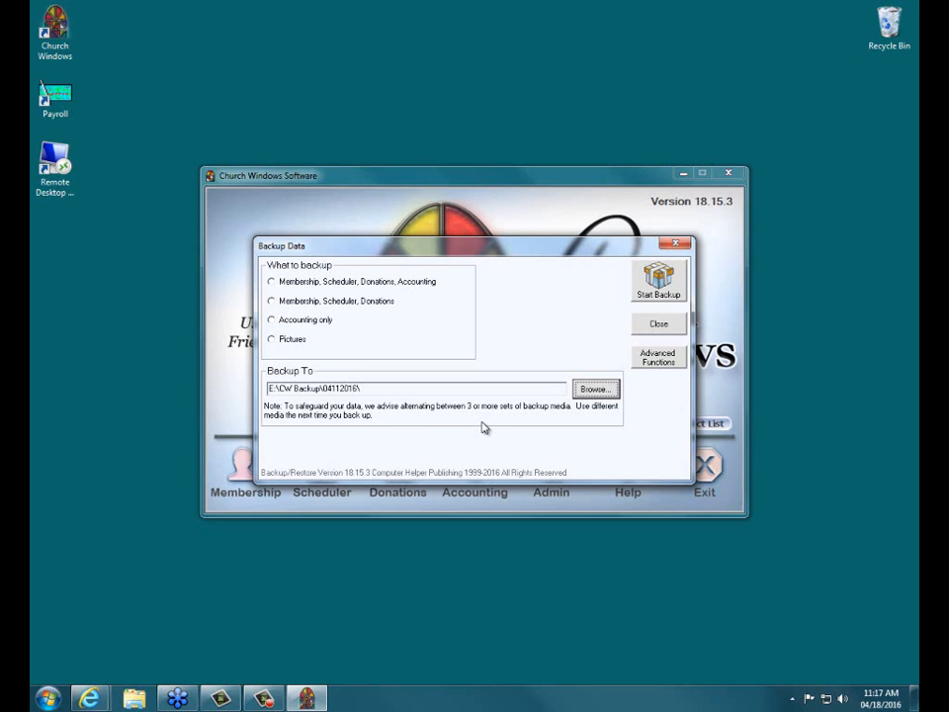
click(293, 284)
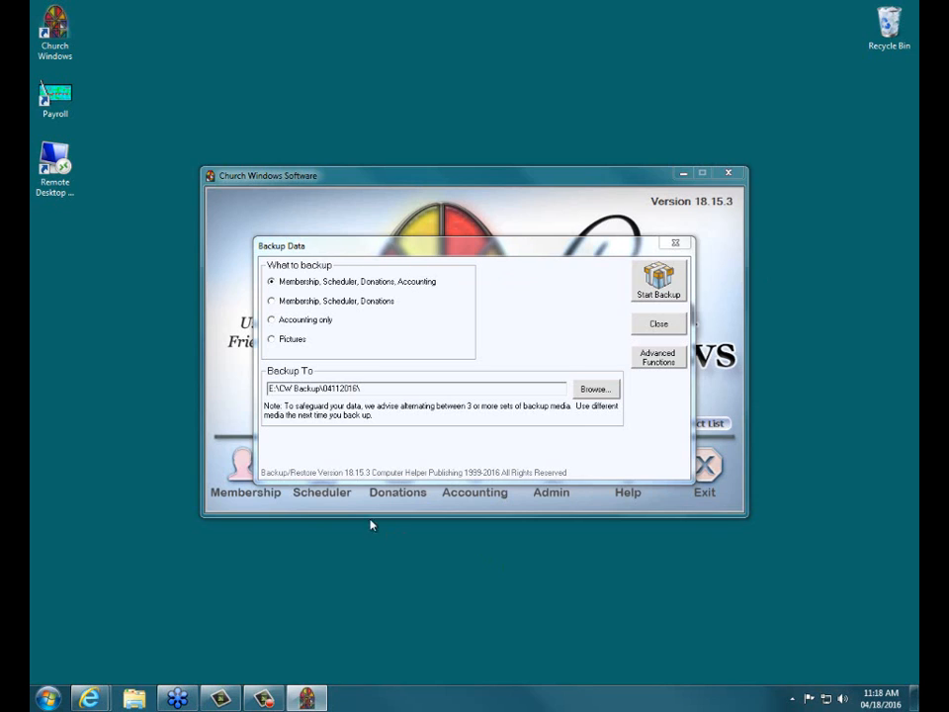
click(300, 324)
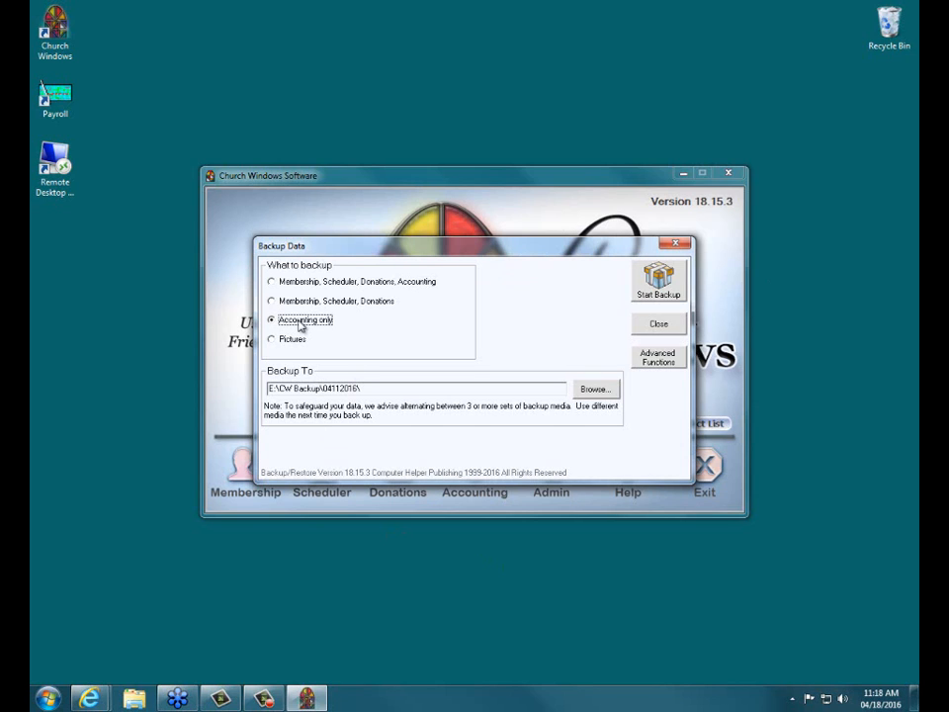
click(316, 283)
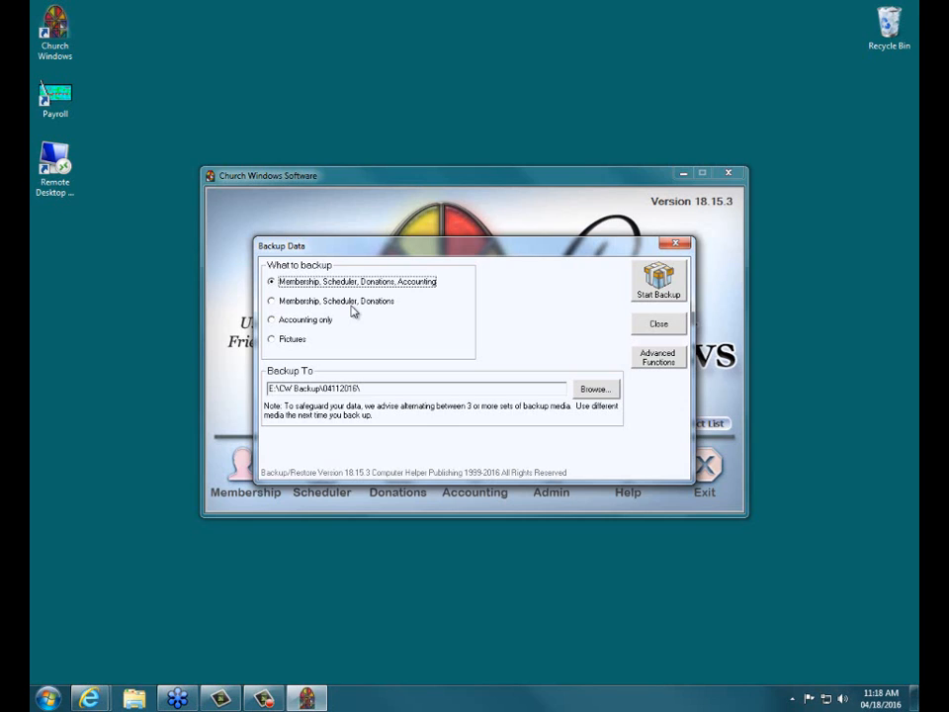
click(289, 339)
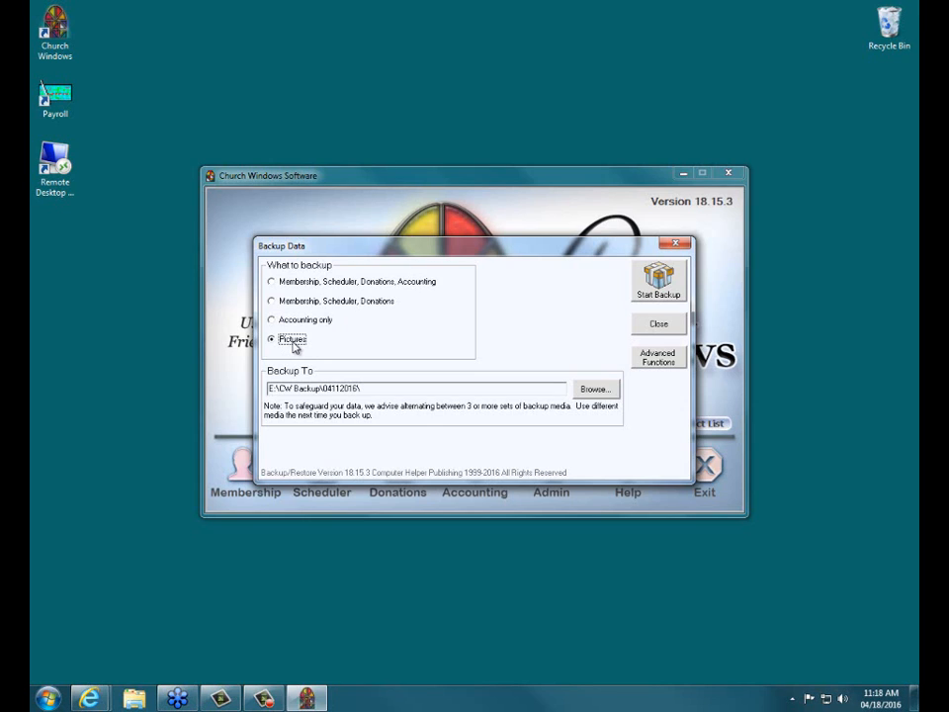
click(312, 284)
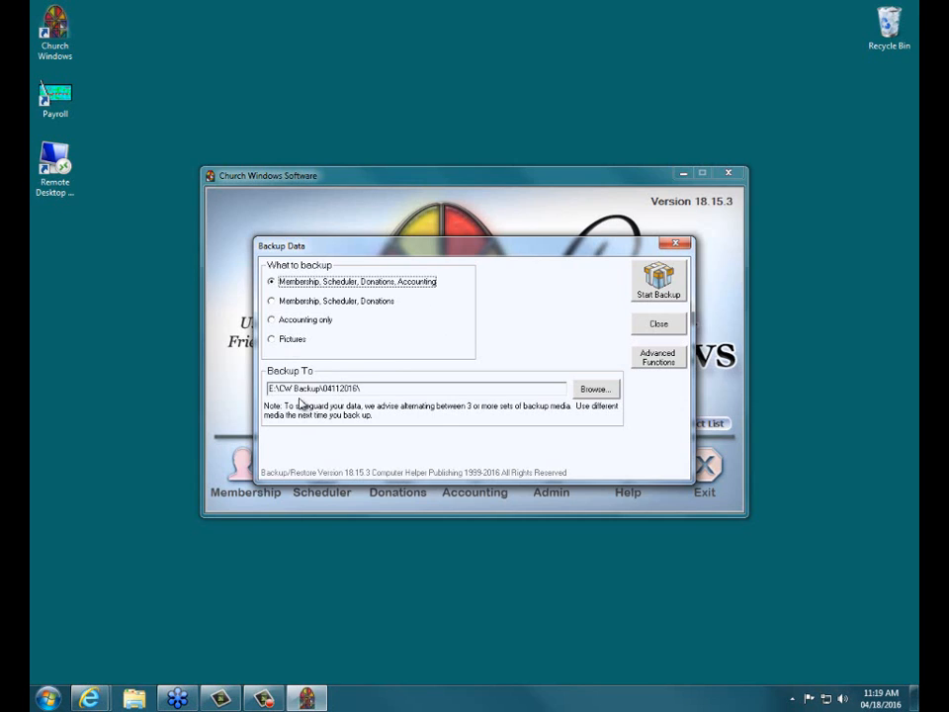
Set the backup destination to the 04182016 folder in CW Backup on the E: drive.
click(596, 390)
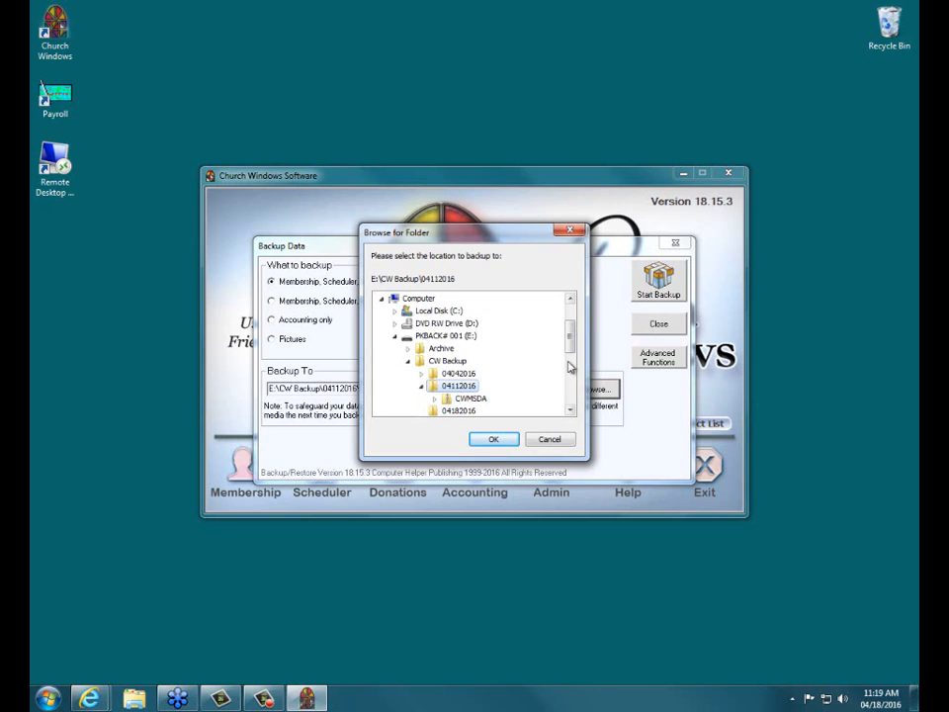
drag(569, 337, 569, 346)
click(457, 385)
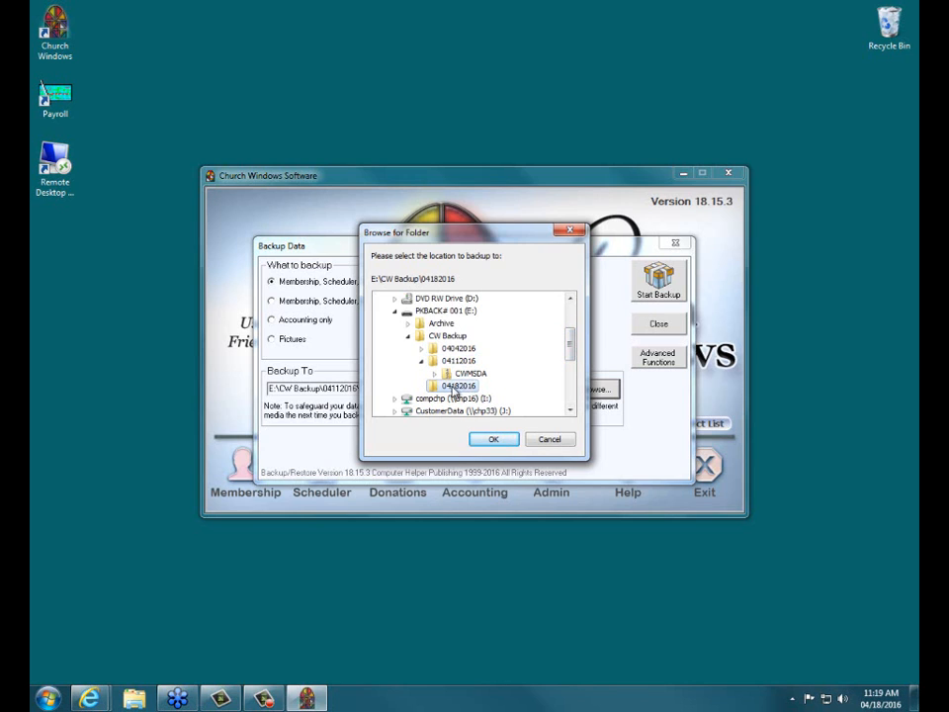
click(494, 439)
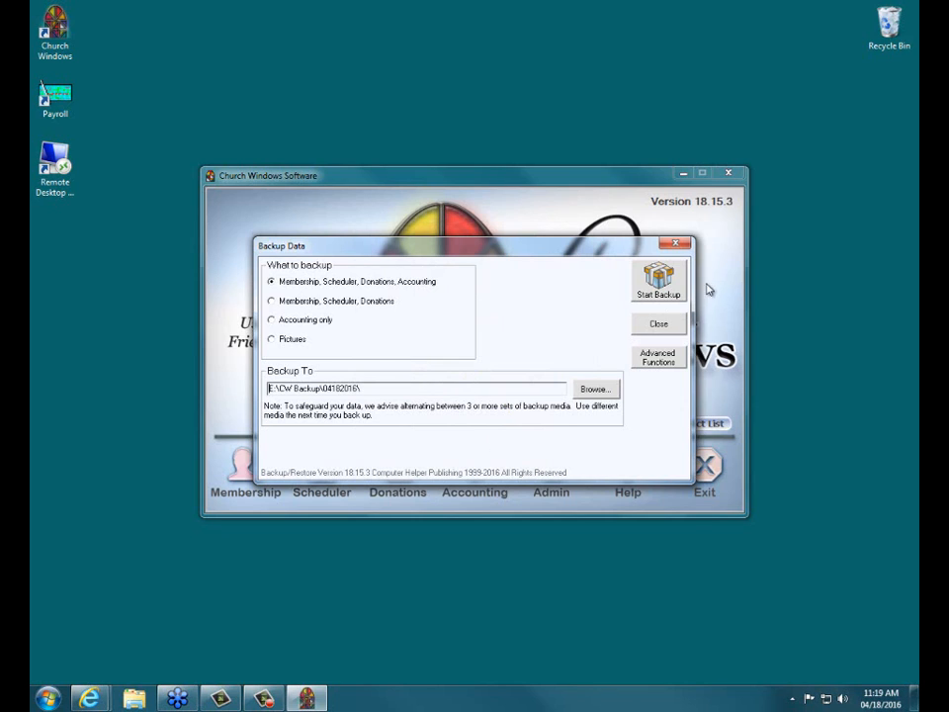
Run the backup, check the file count and size in the results, and dismiss the report.
click(657, 287)
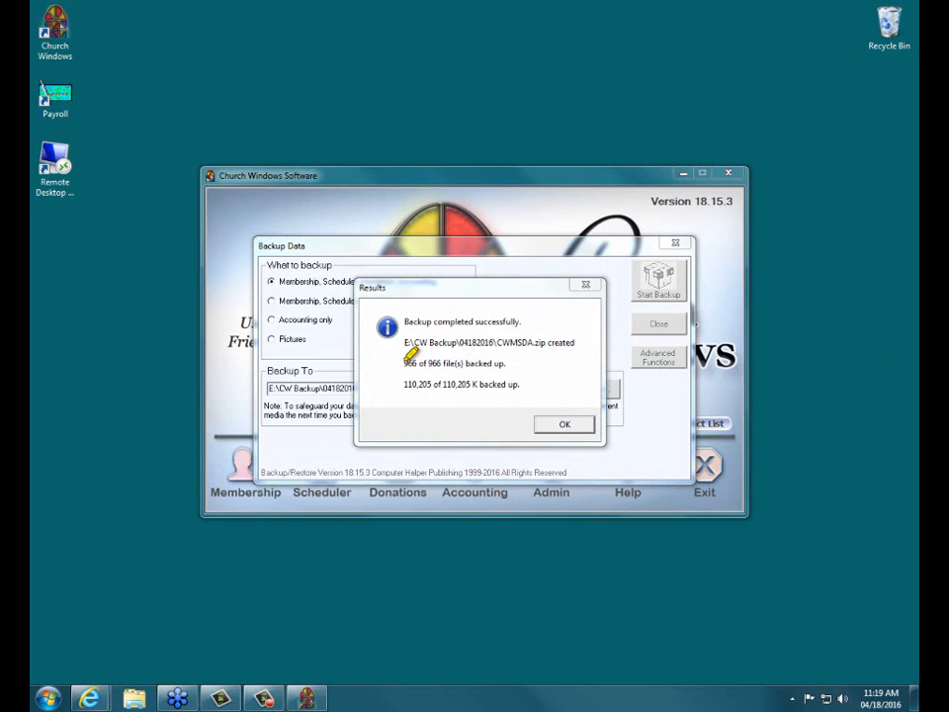
drag(408, 358, 512, 360)
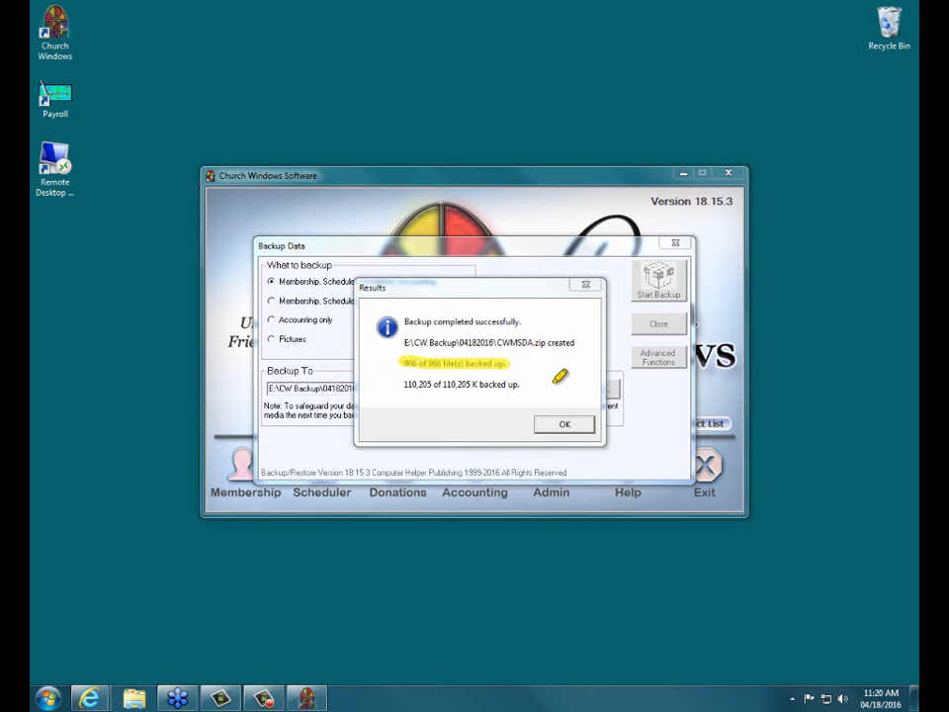
drag(401, 383, 481, 380)
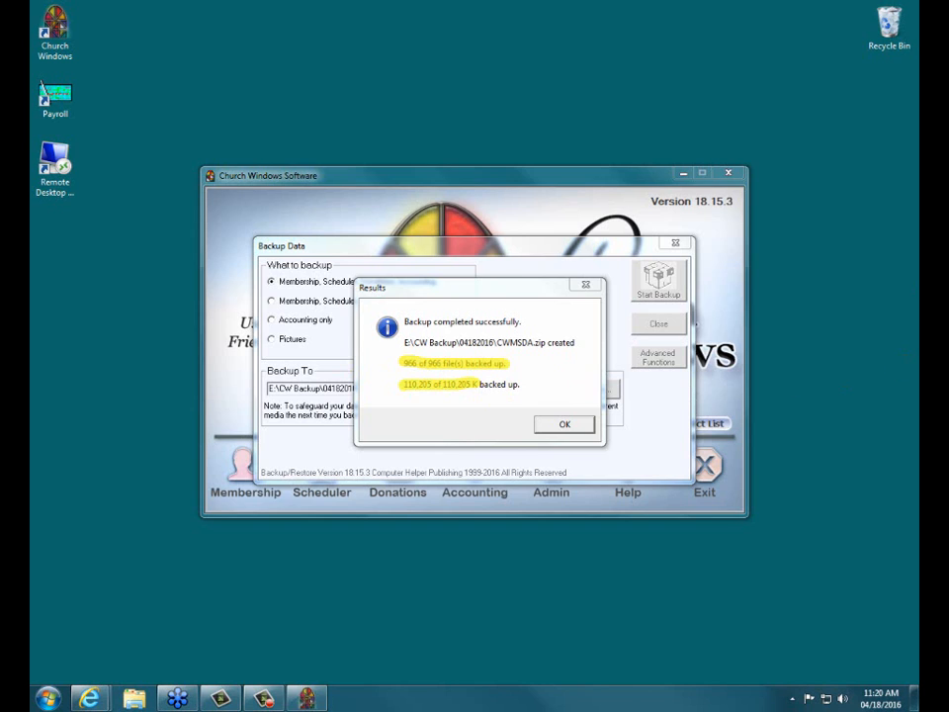
key(Escape)
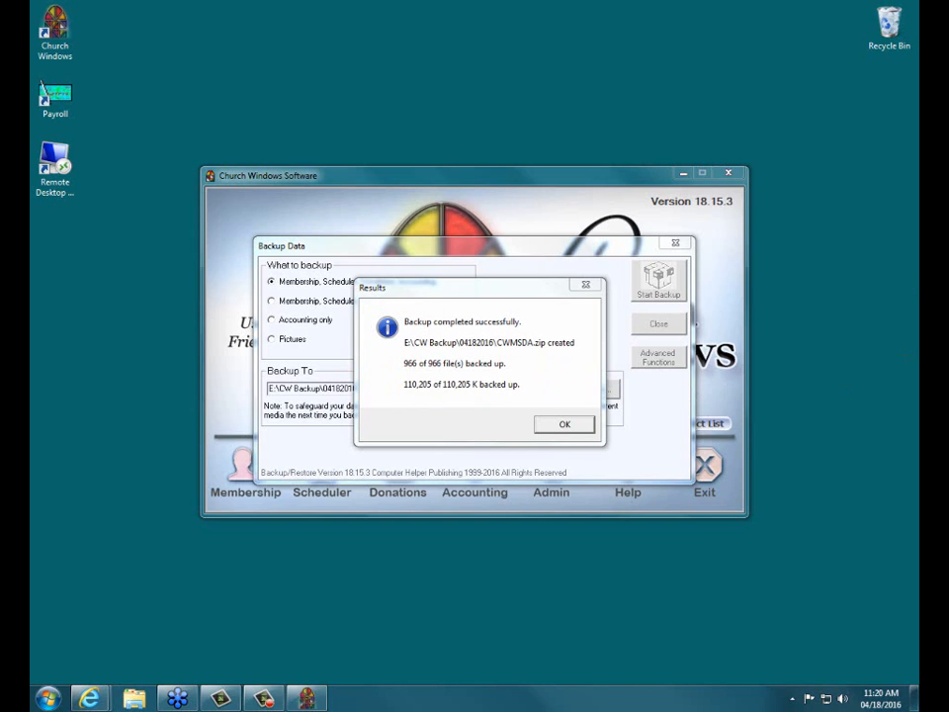
click(550, 426)
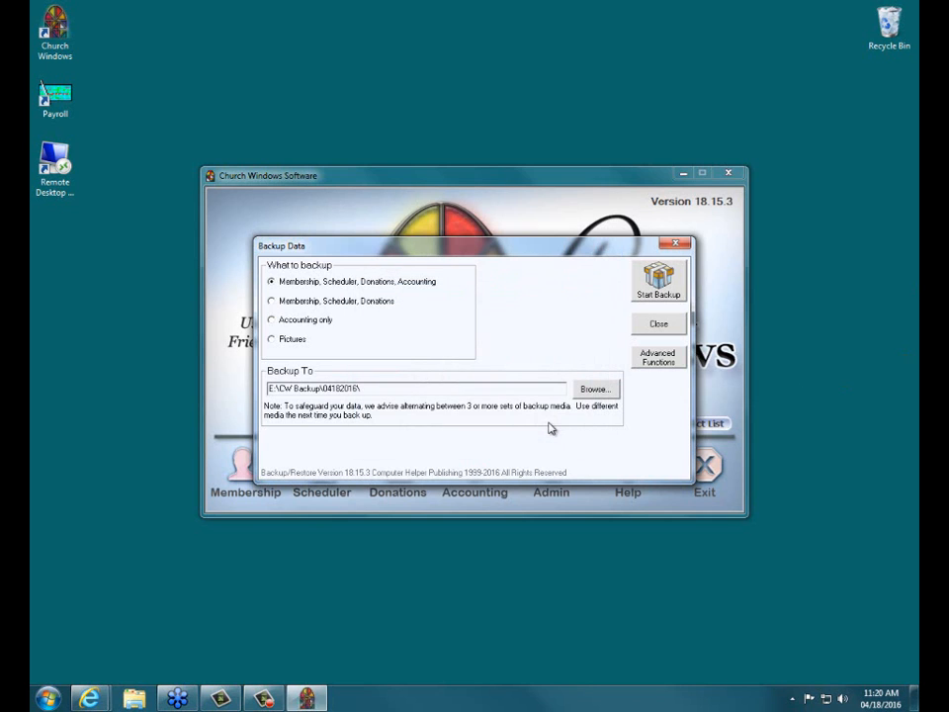
Close the data backup and check the backup file in CW Backup\04182016 on the E: drive using Windows Explorer, closing Explorer when done.
click(659, 326)
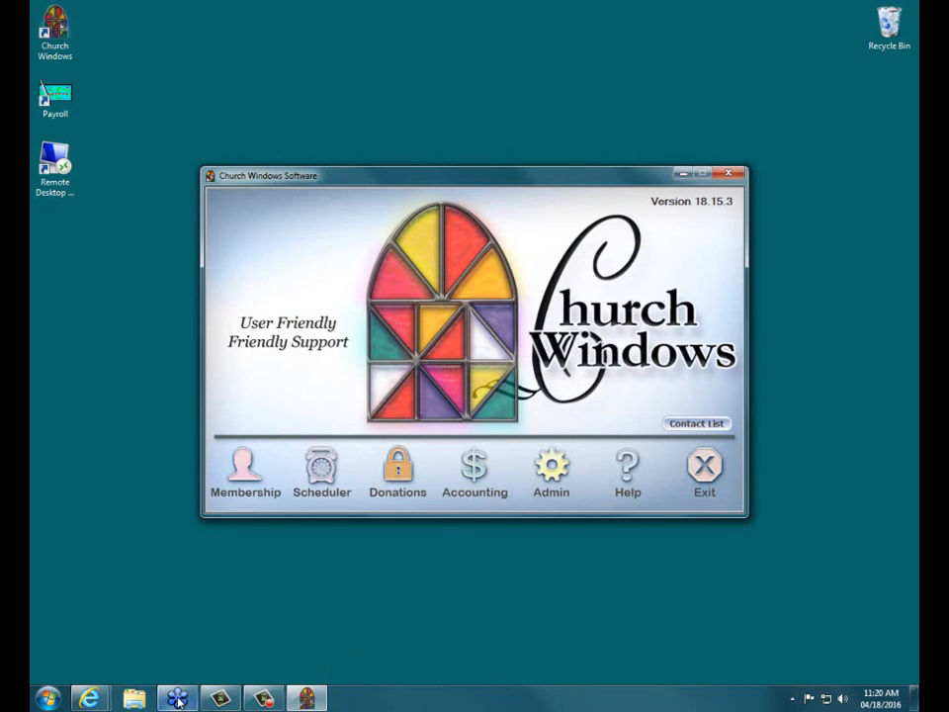
click(136, 698)
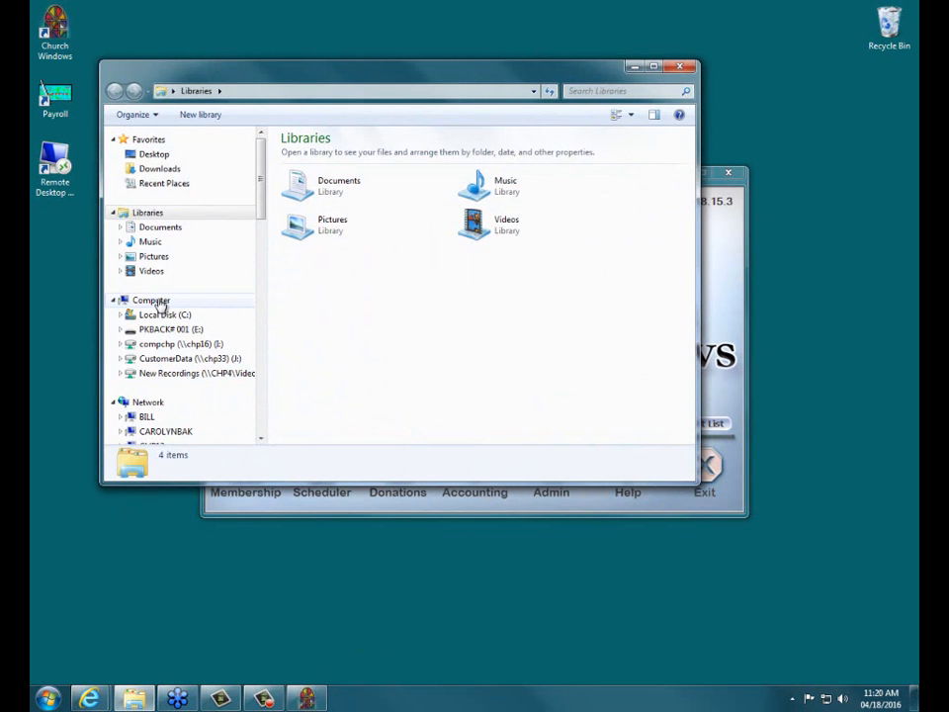
click(168, 331)
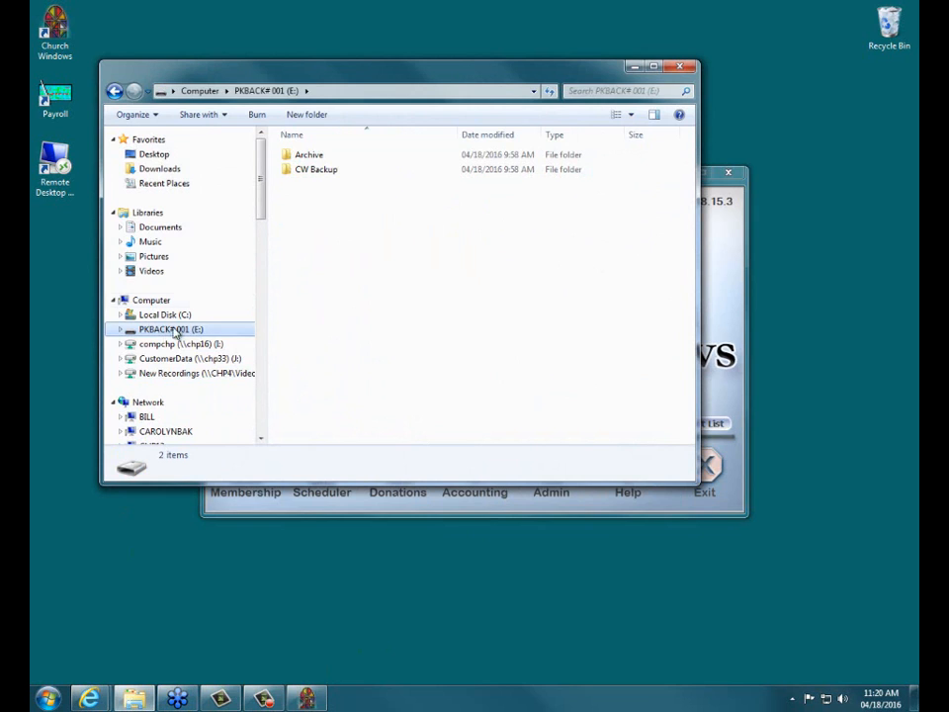
double_click(318, 170)
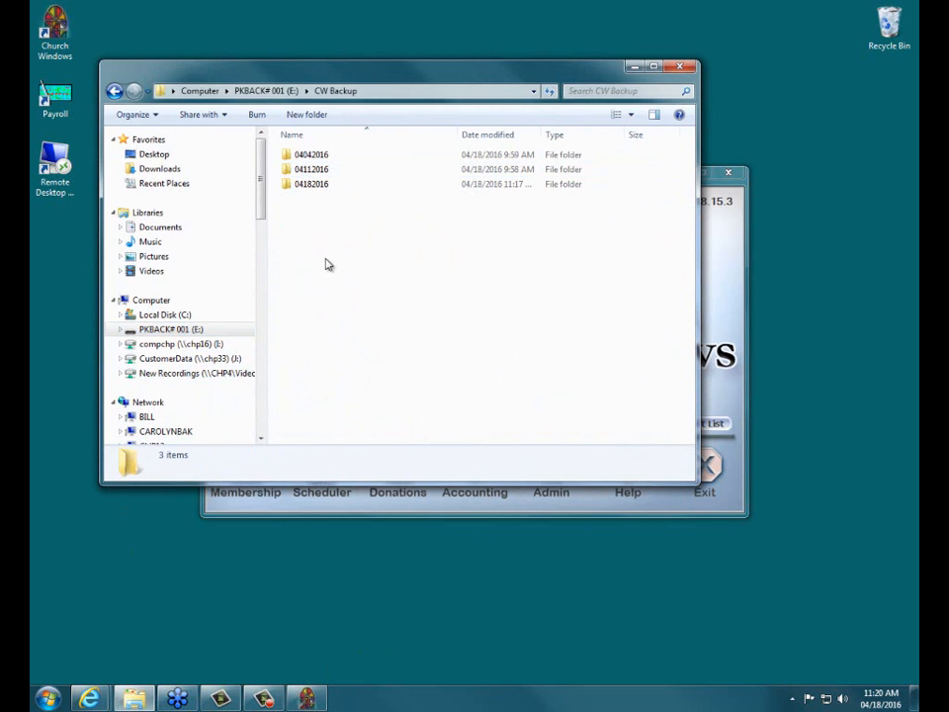
double_click(314, 186)
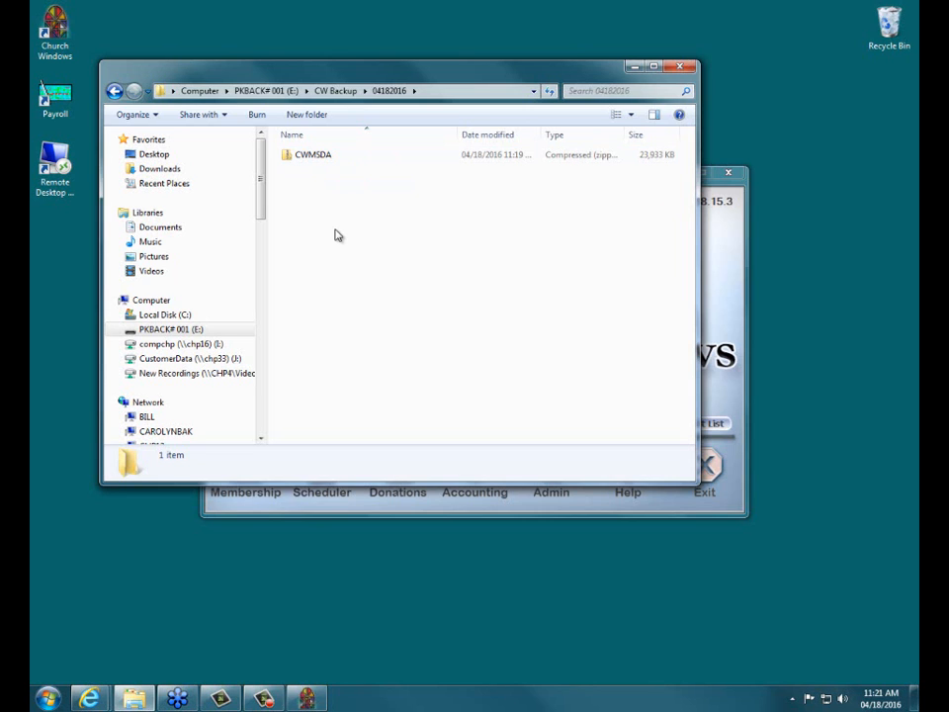
click(679, 66)
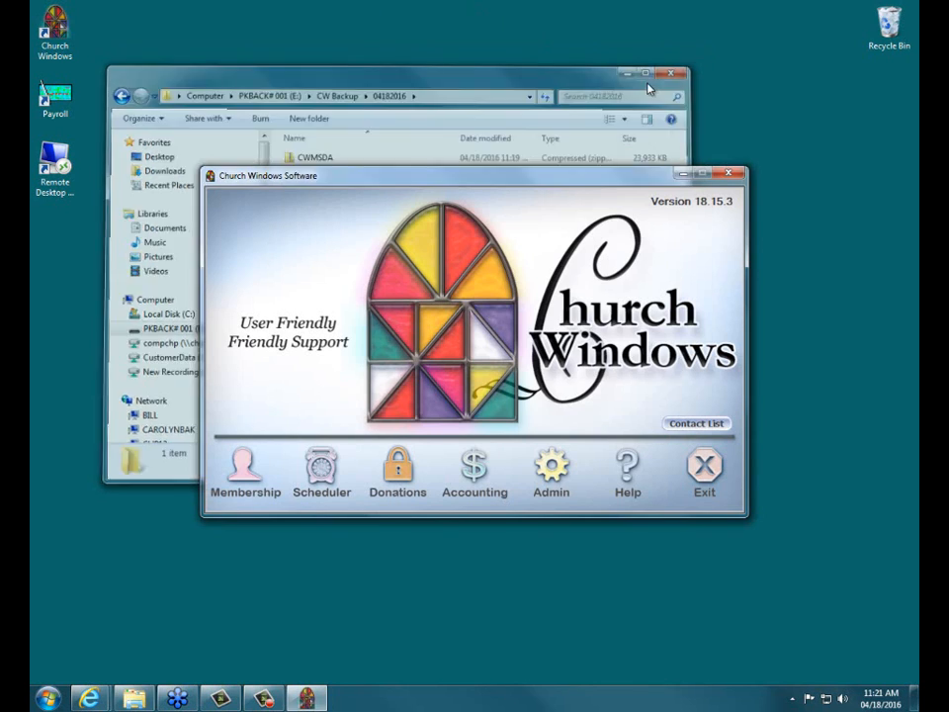